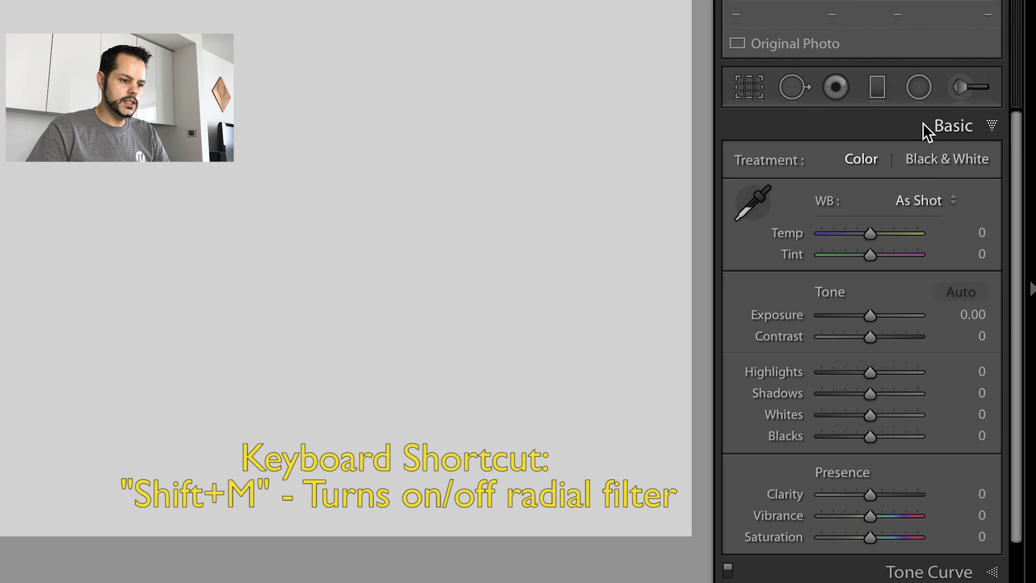
- Activate the Radial Filter with the Burn (Darken) effect and set its Exposure to 0.50
click(918, 93)
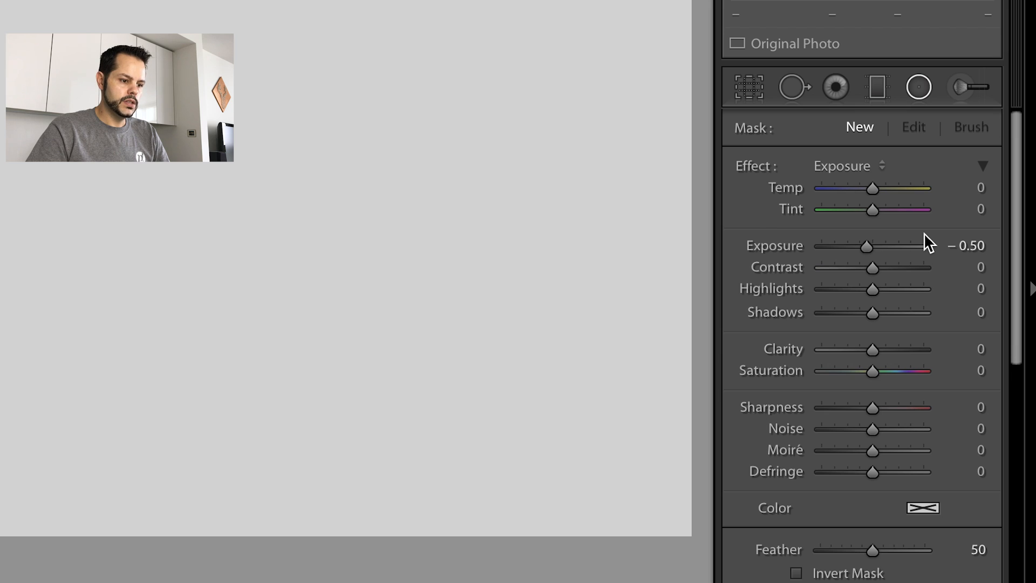
click(853, 167)
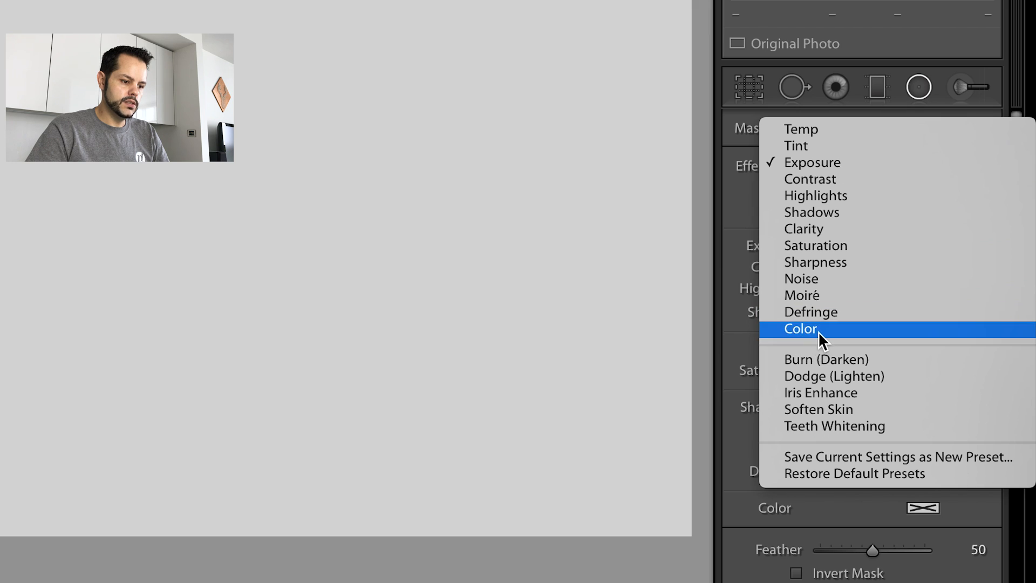
click(808, 358)
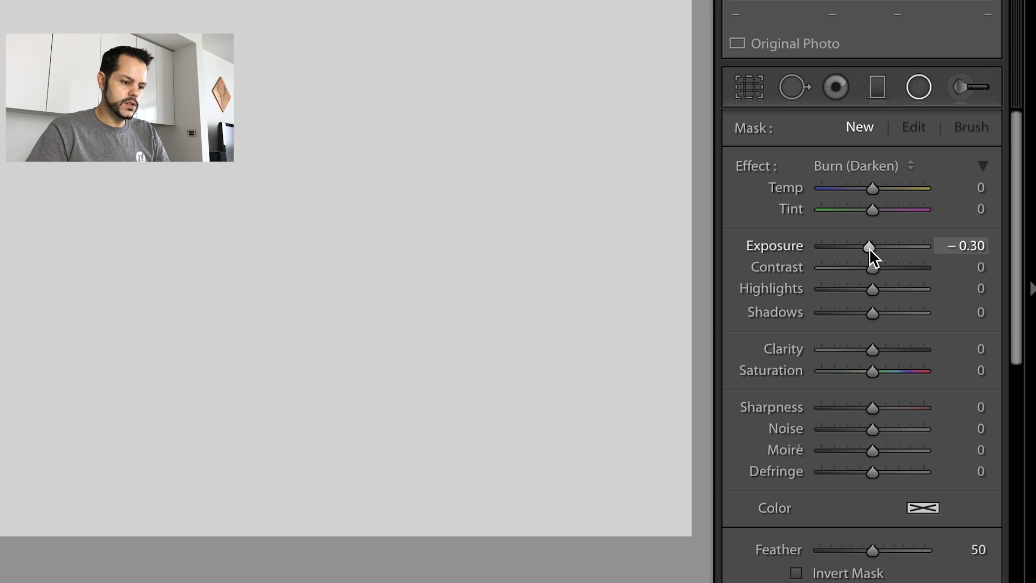
drag(869, 248, 864, 248)
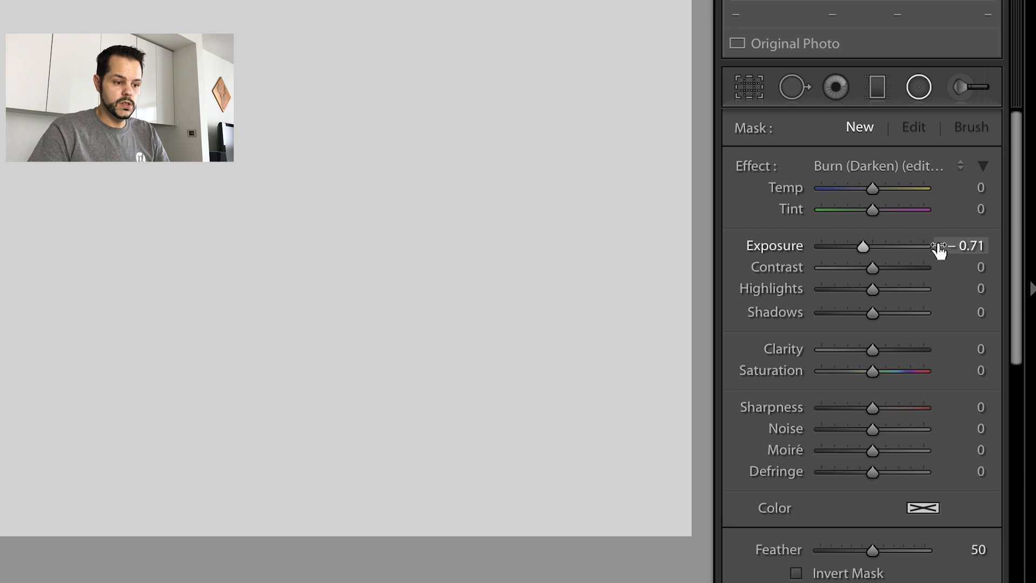
click(961, 248)
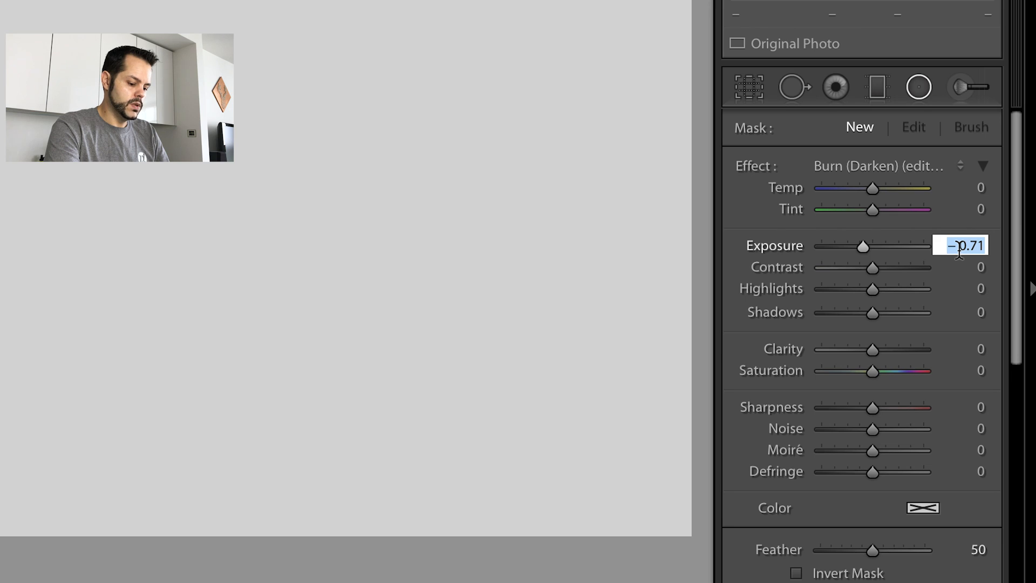
text(.5)
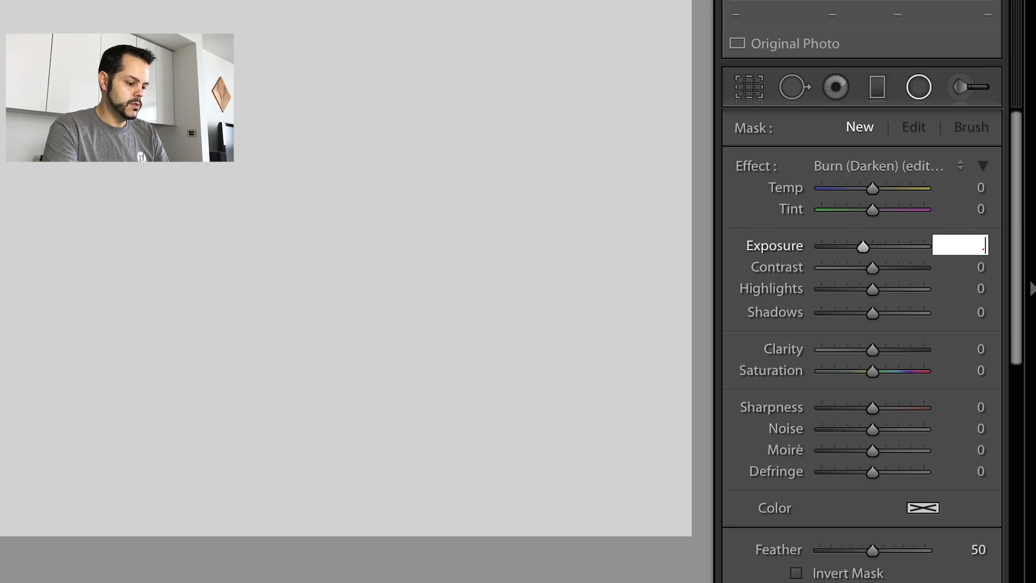
key(Return)
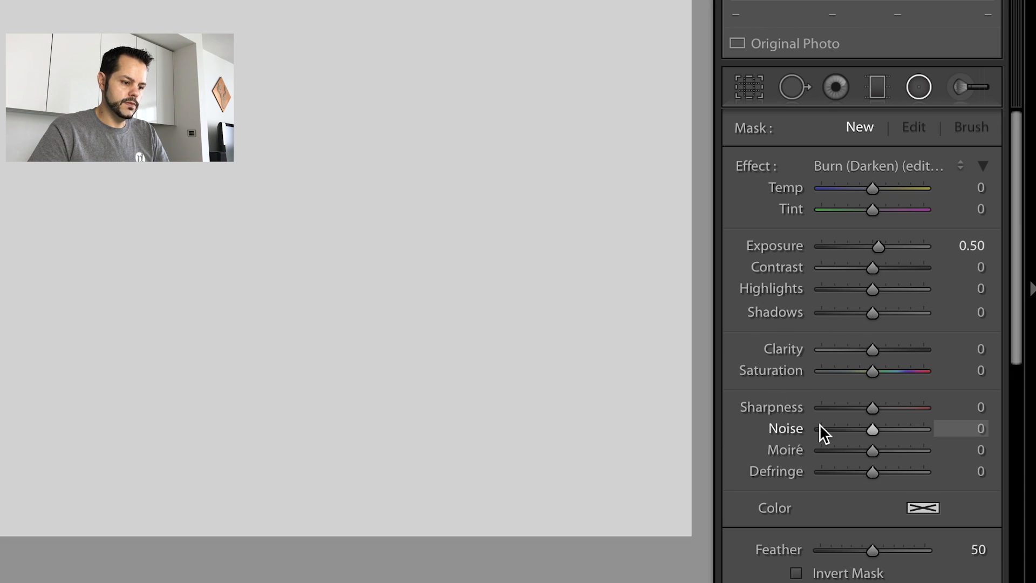
- Set the Radial Filter's Exposure to −0.89 and draw a large circular filter at the centre of the image
scroll(820, 424, down, 2)
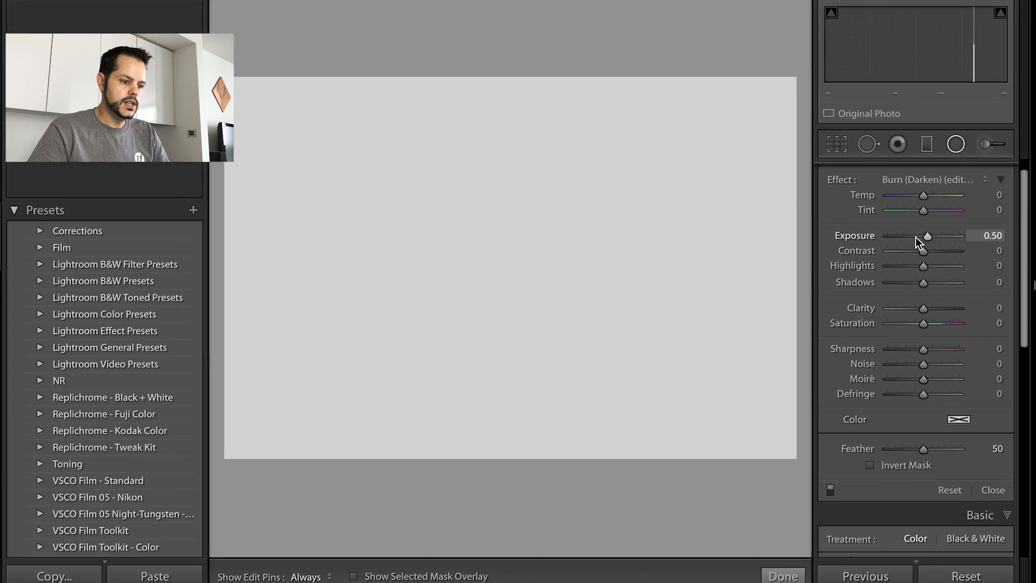
click(917, 238)
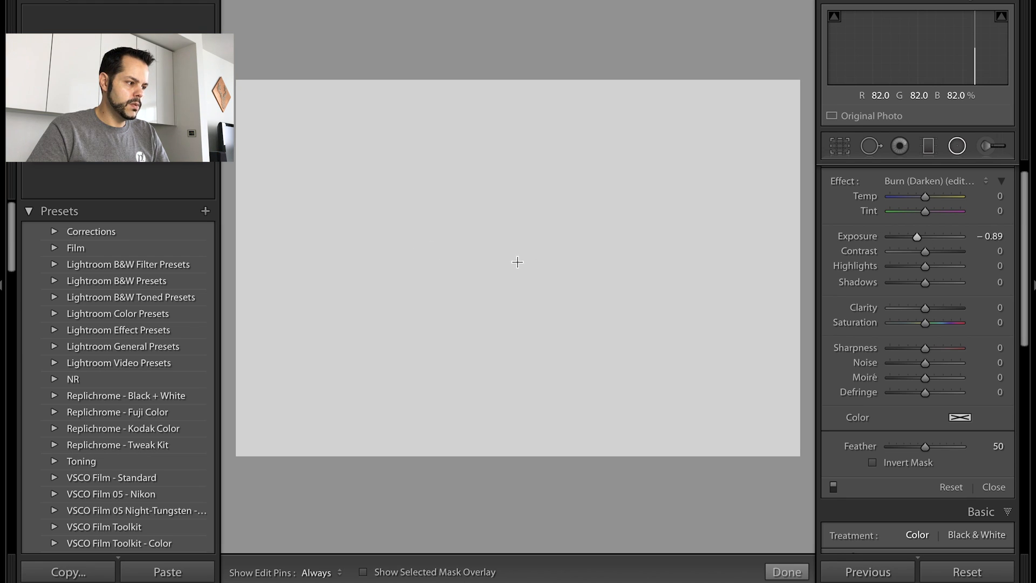
mouse_move(511, 265)
mouse_down()
mouse_move(530, 234)
mouse_move(535, 190)
mouse_move(614, 179)
mouse_move(632, 120)
mouse_move(672, 205)
mouse_move(538, 186)
mouse_move(529, 238)
mouse_move(529, 167)
mouse_move(647, 131)
mouse_up()
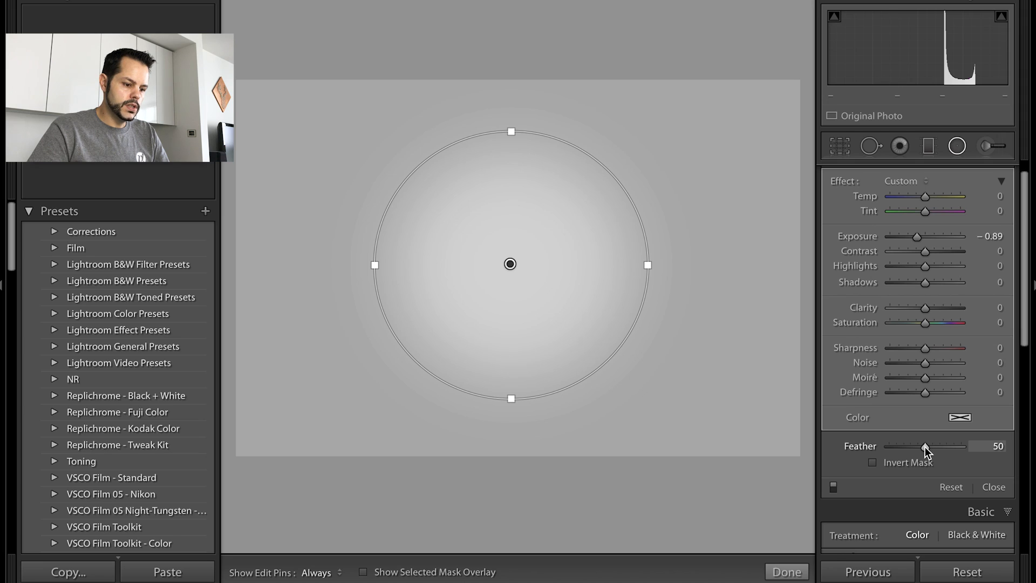
- Try the circular filter's edge with Feather at 0 and at 100
drag(926, 448, 882, 448)
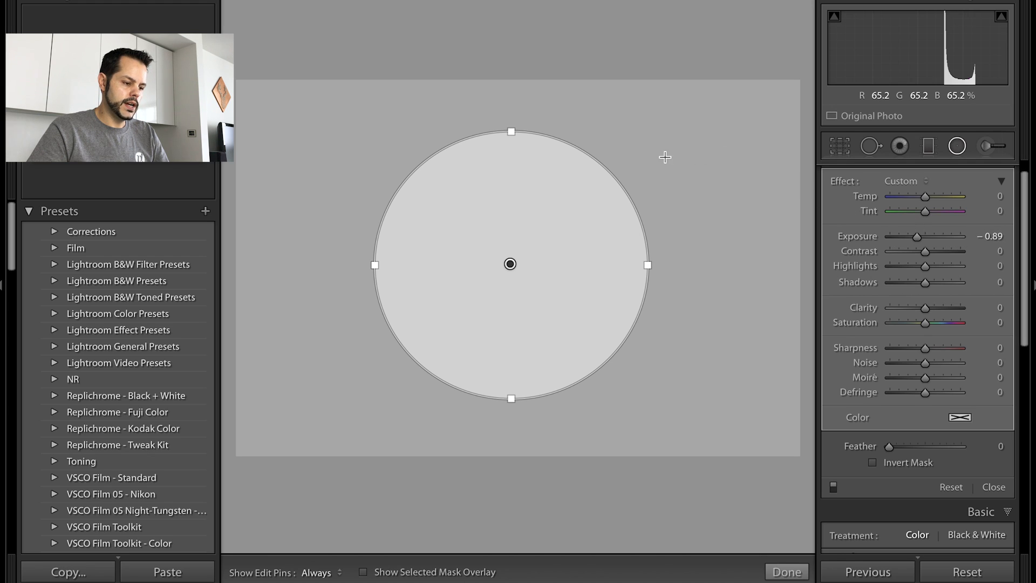
drag(890, 448, 984, 450)
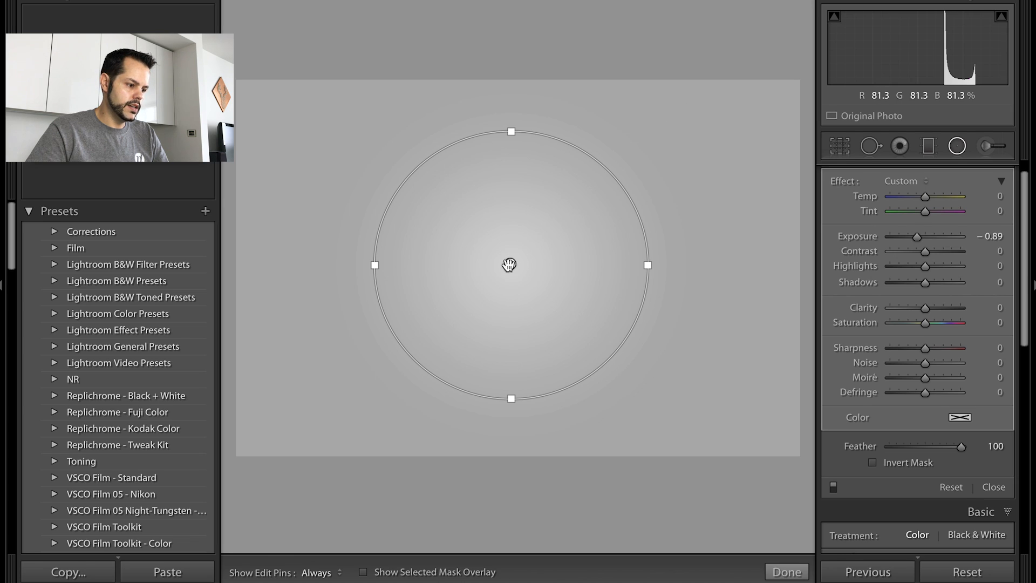
mouse_move(511, 265)
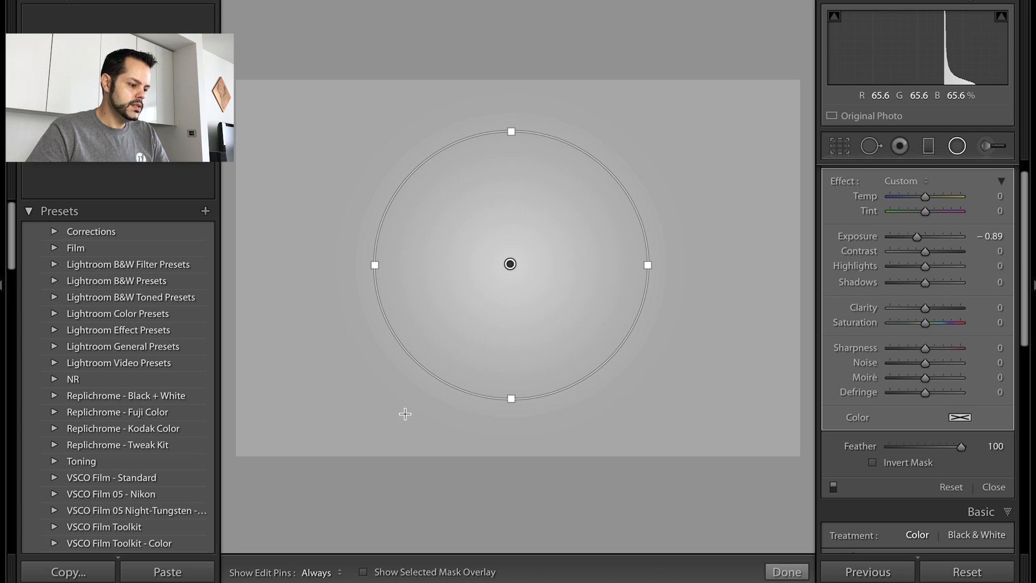
- Toggle the selected mask overlay on and off to examine the area the radial filter affects
click(363, 572)
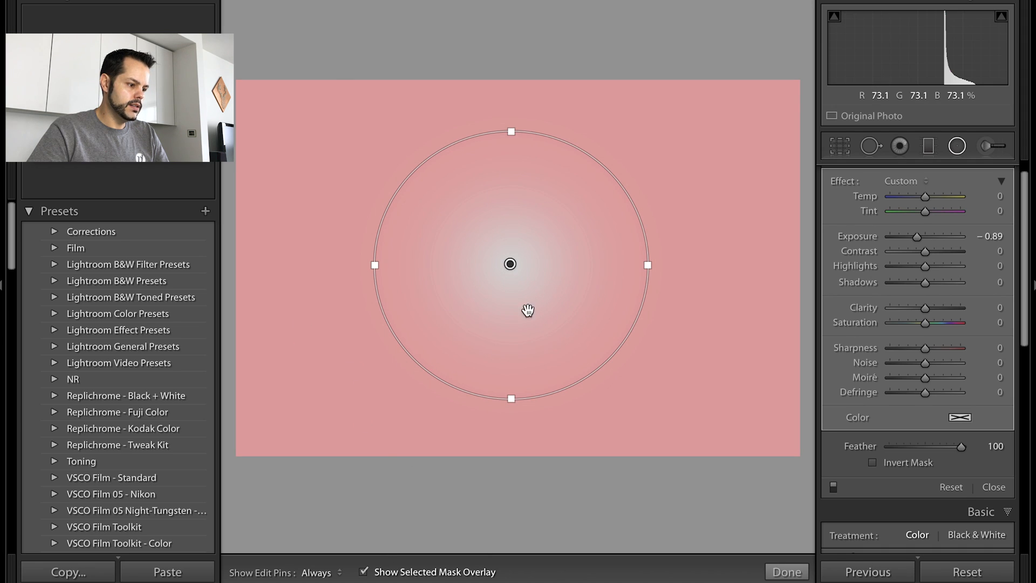
click(363, 572)
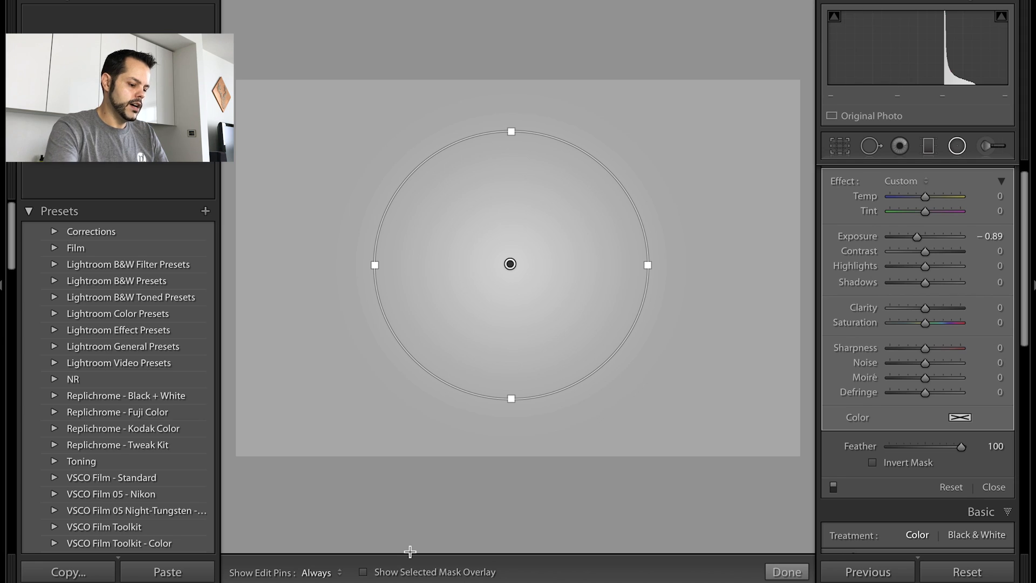
key(o)
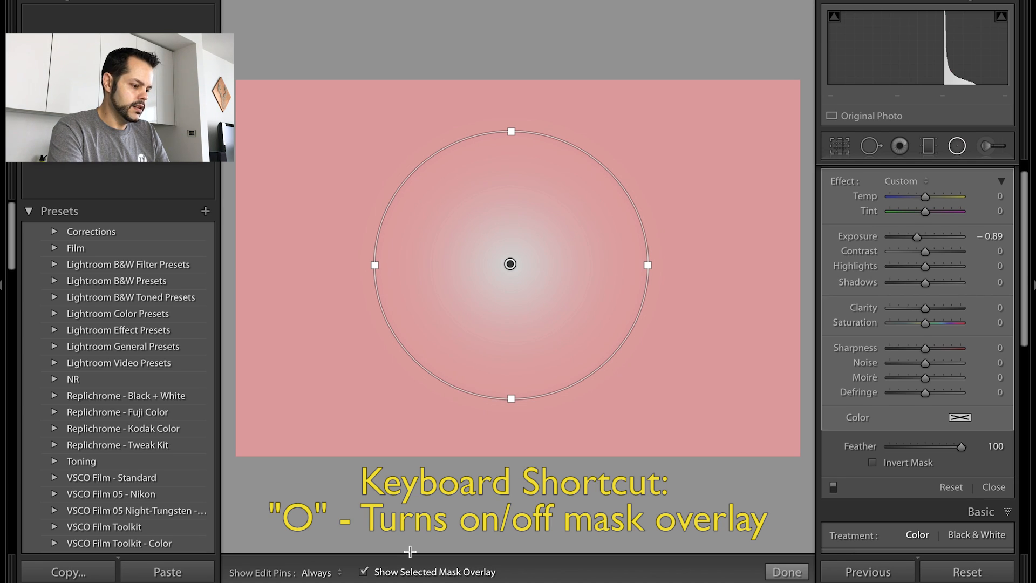
key(o)
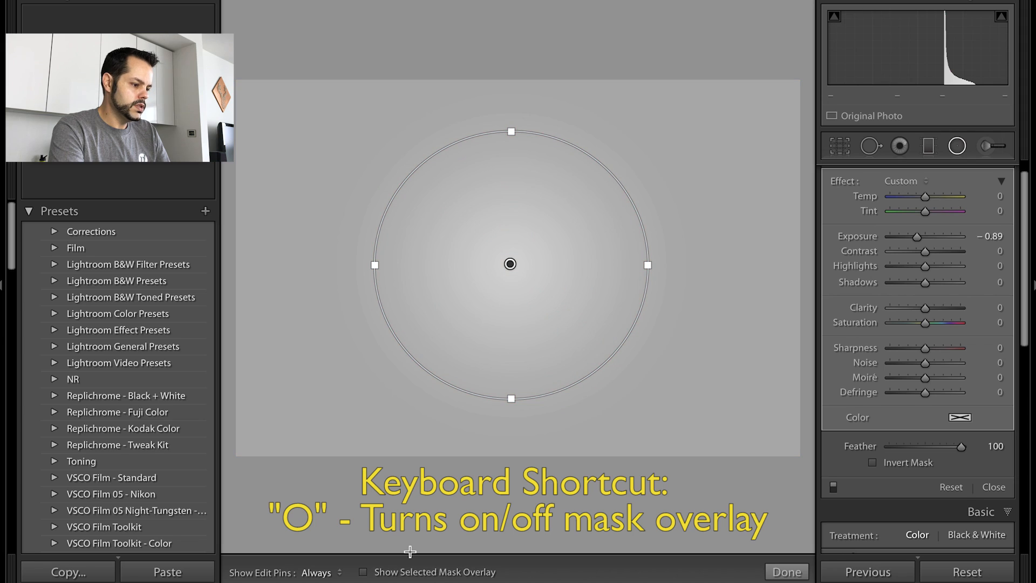
key(o)
key(o)
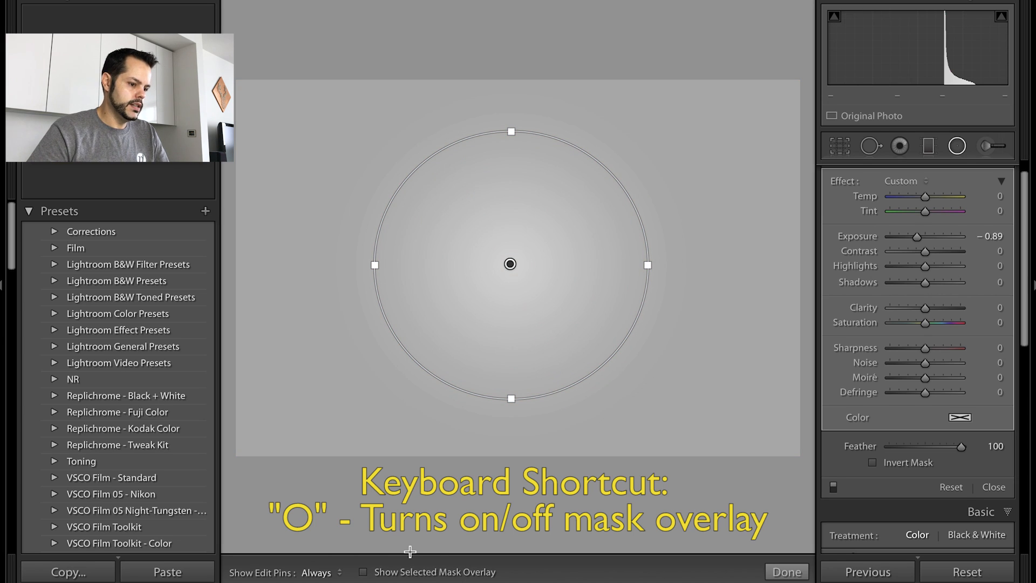
- Set the radial filter's Feather to 42 and narrow the circle into an upright ellipse
click(920, 447)
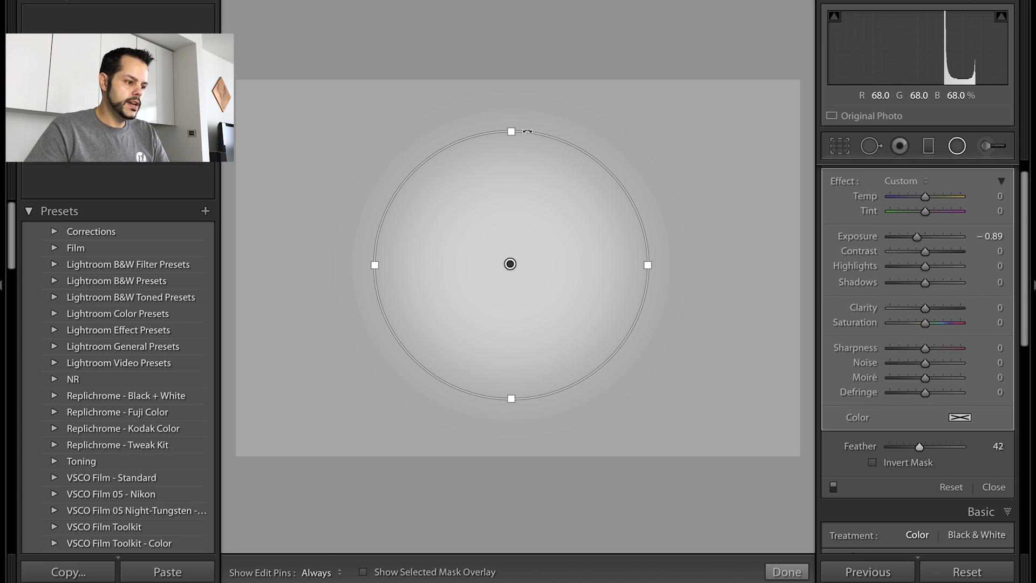
drag(650, 265, 558, 268)
drag(597, 271, 611, 268)
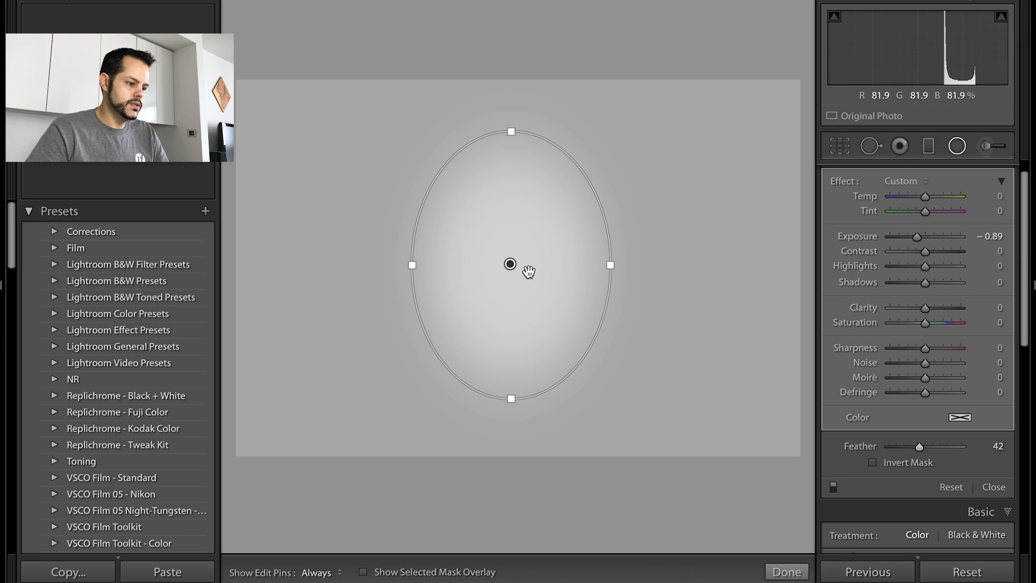
- Reposition the elliptical filter across the image, first to its left part and finally to its right part
drag(511, 265, 542, 255)
mouse_move(542, 255)
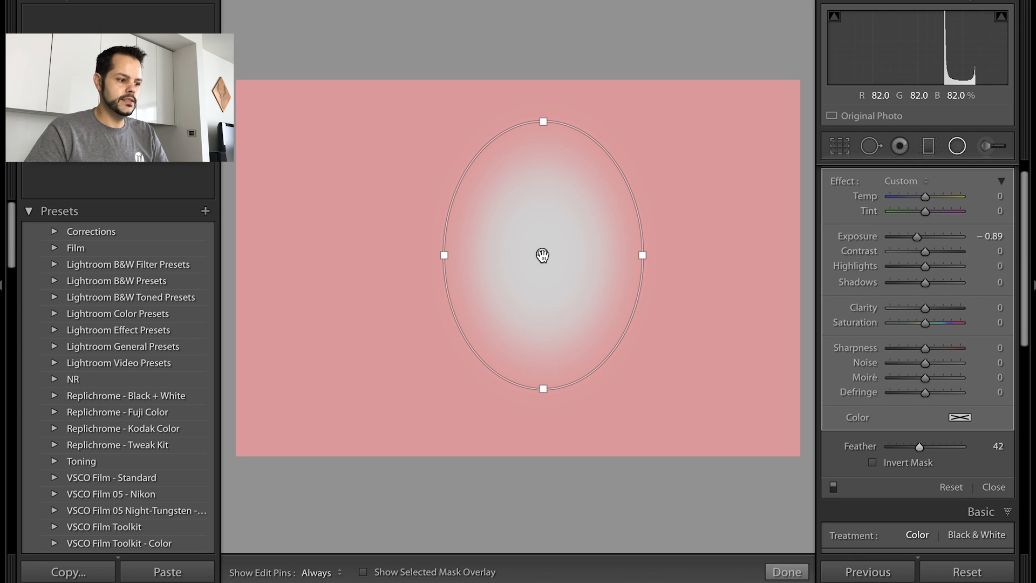
drag(543, 257, 388, 254)
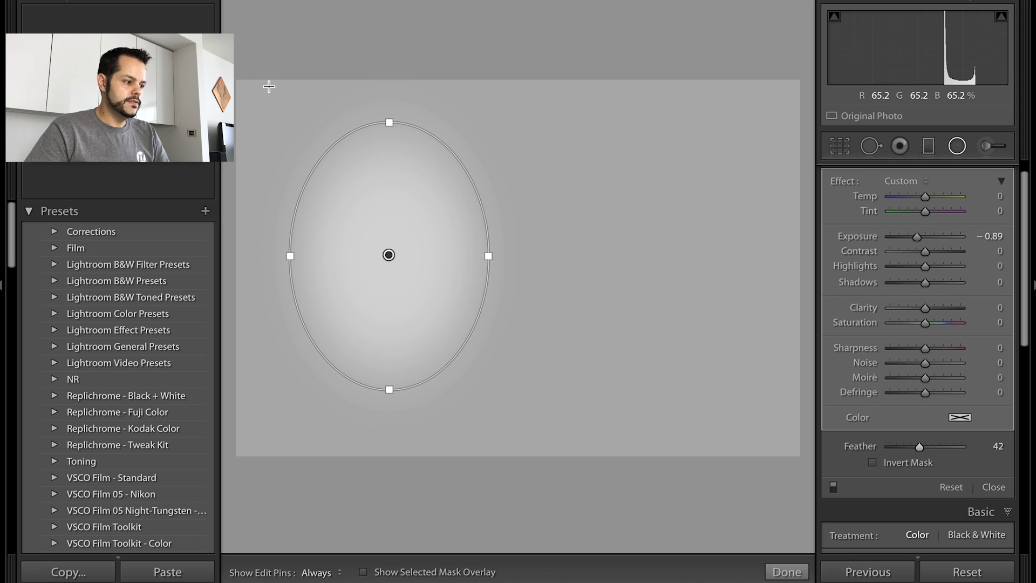
drag(389, 254, 675, 279)
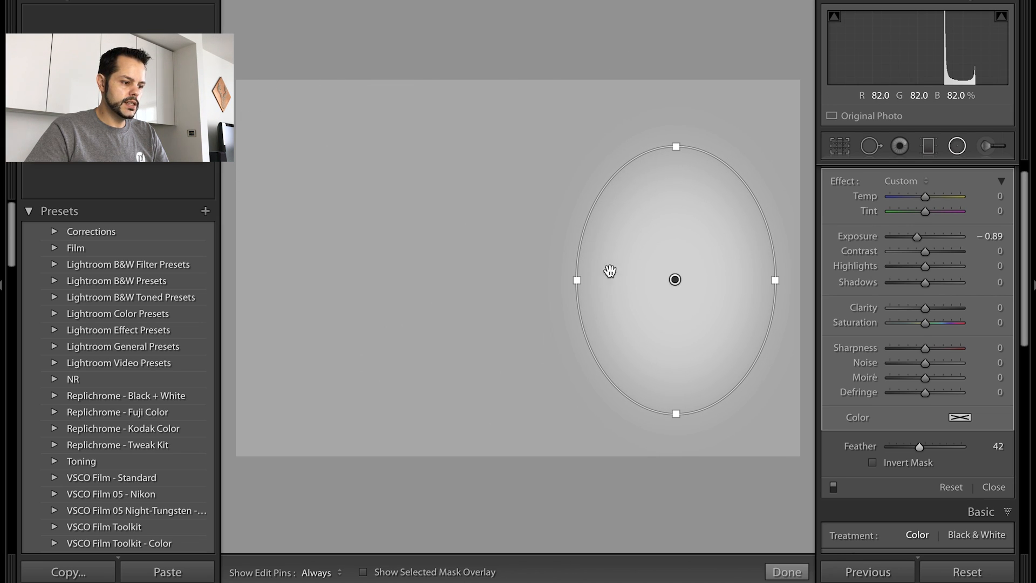
- Move the radial filter back to the centre of the image and resize it into a small circle
drag(575, 280, 486, 281)
drag(673, 280, 604, 281)
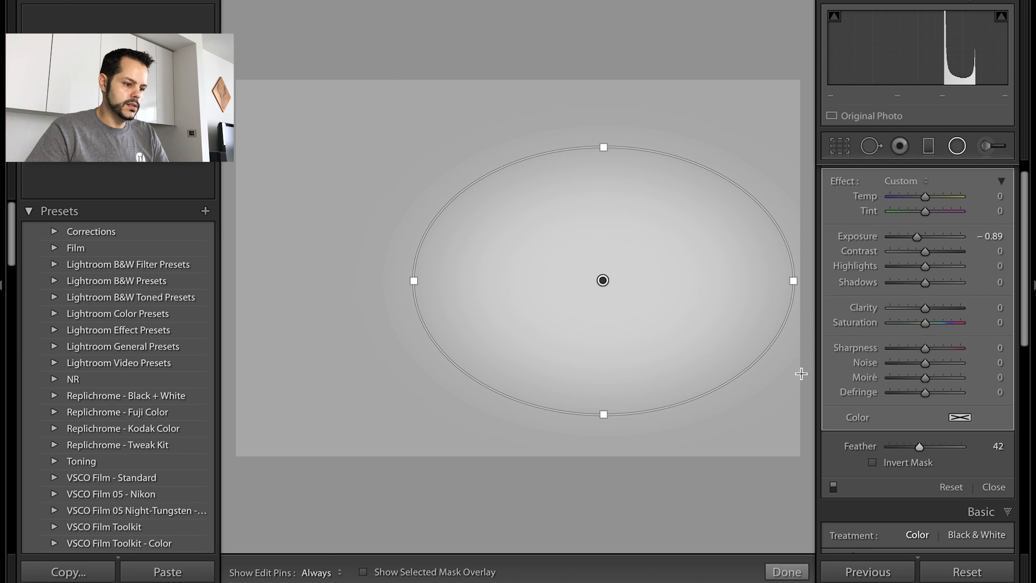
drag(603, 280, 512, 275)
drag(701, 276, 581, 277)
drag(514, 140, 511, 208)
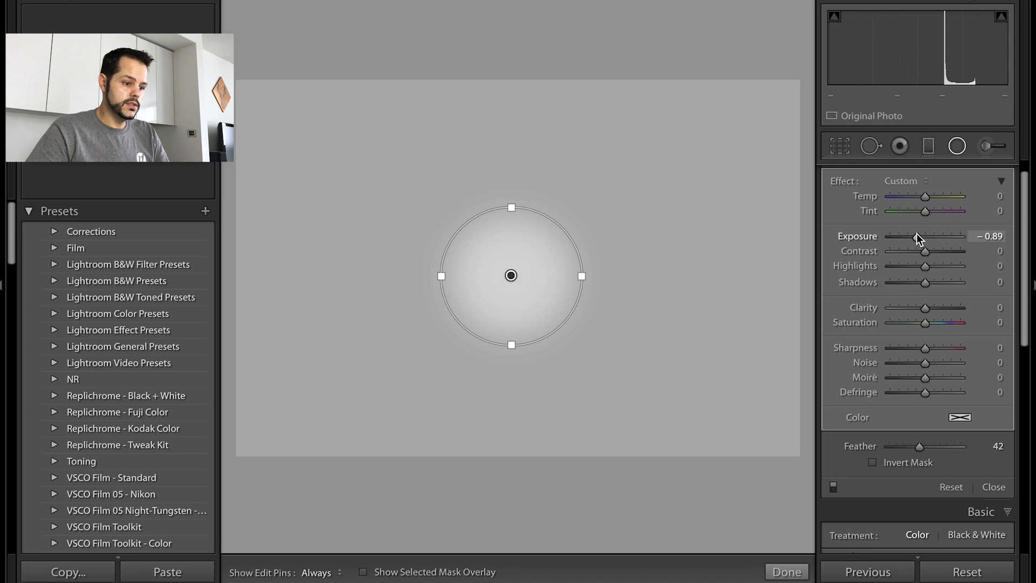
- Start a new mask and draw a second small radial filter in the upper-right area of the image
click(921, 178)
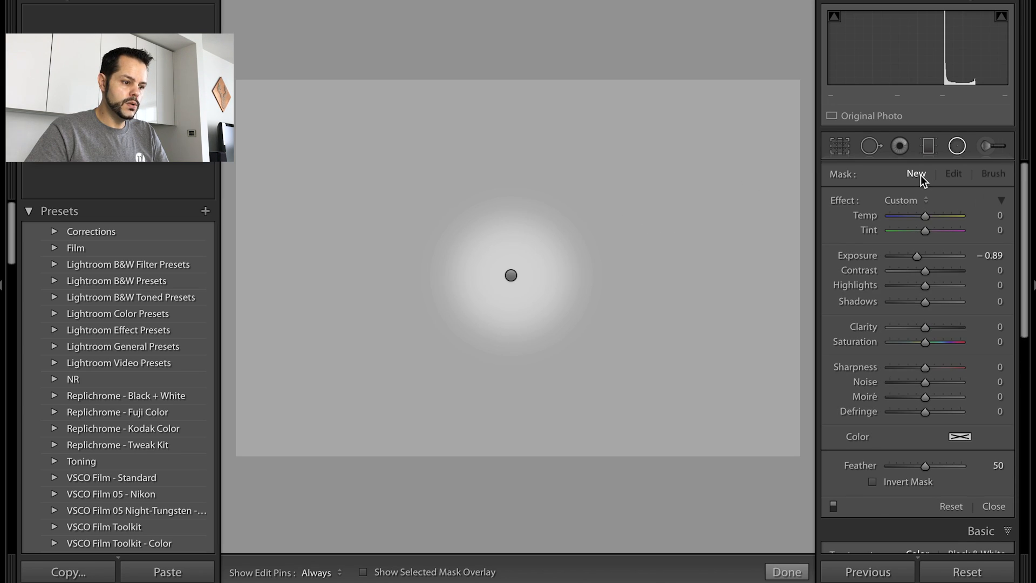
click(510, 276)
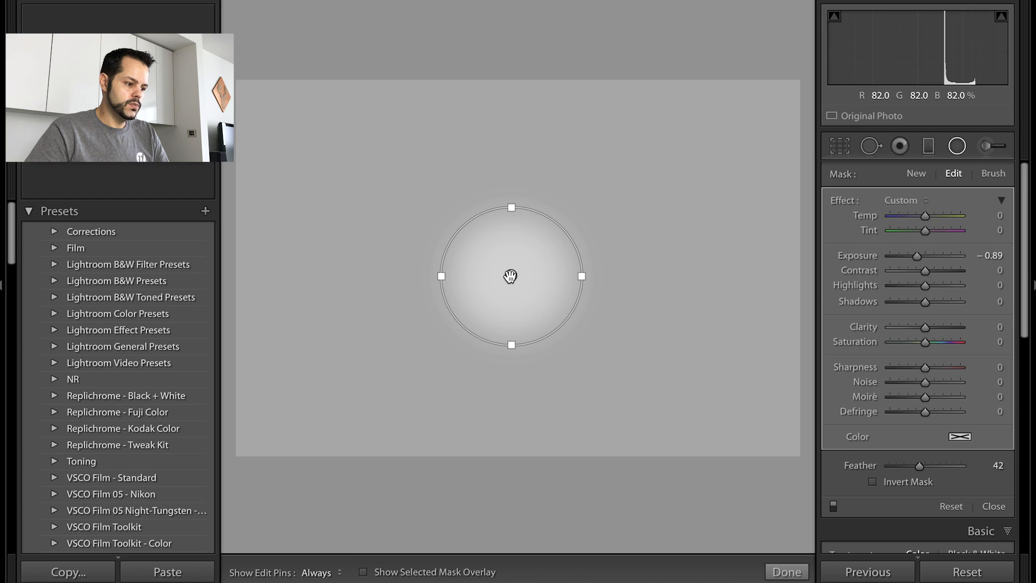
click(511, 276)
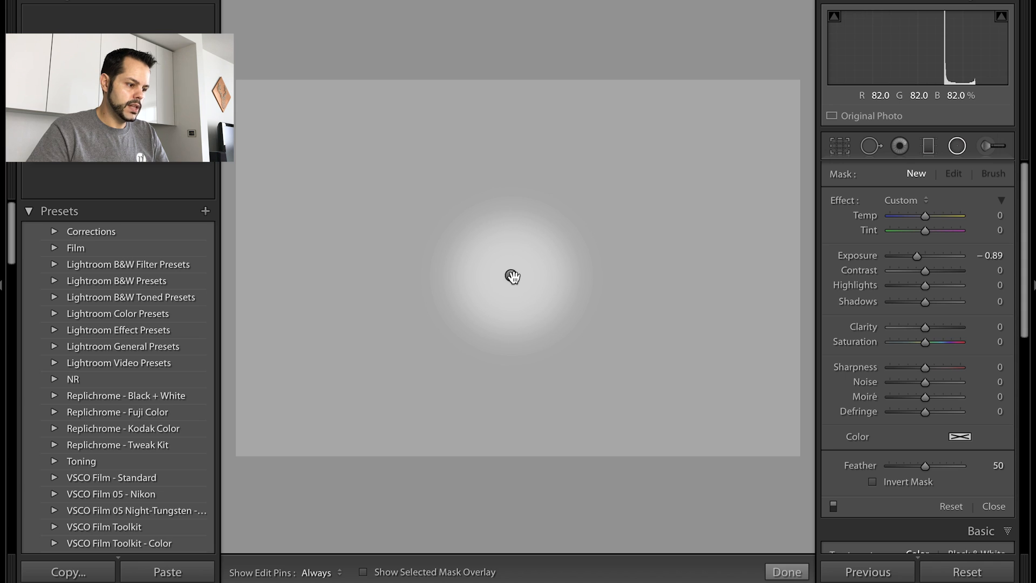
drag(649, 150, 714, 209)
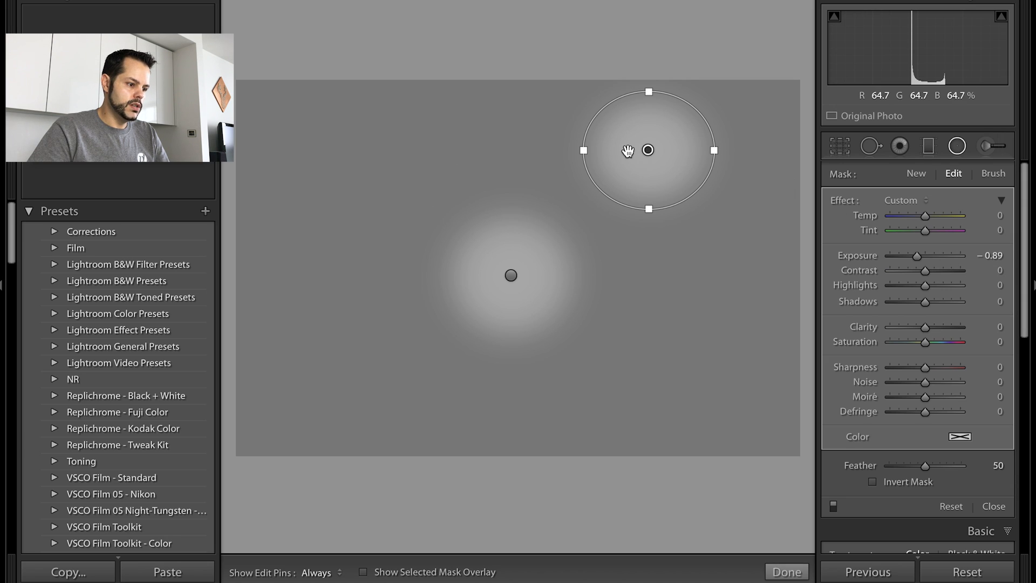
mouse_move(648, 150)
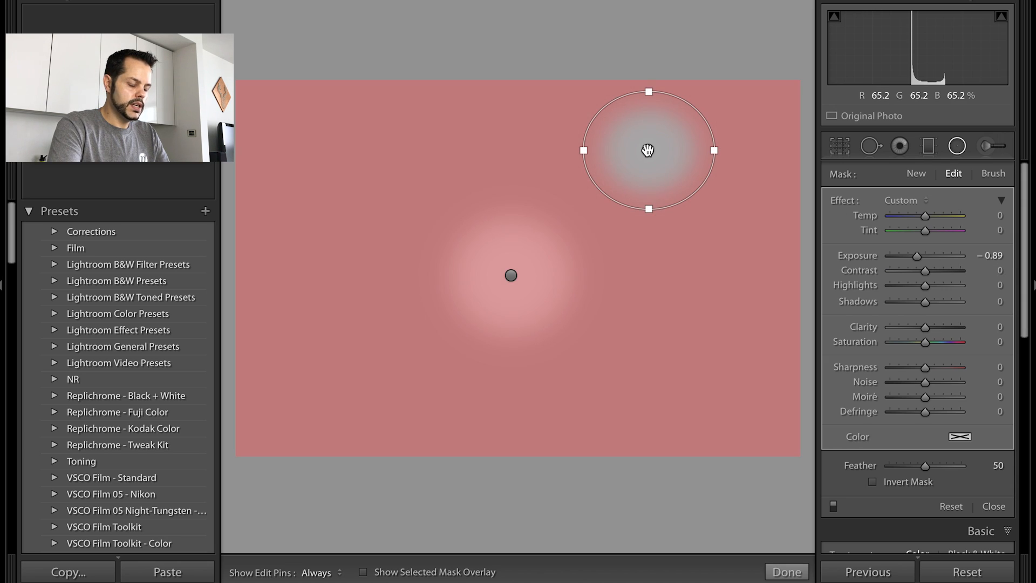
- Delete both radial filters from the image
key(BackSpace)
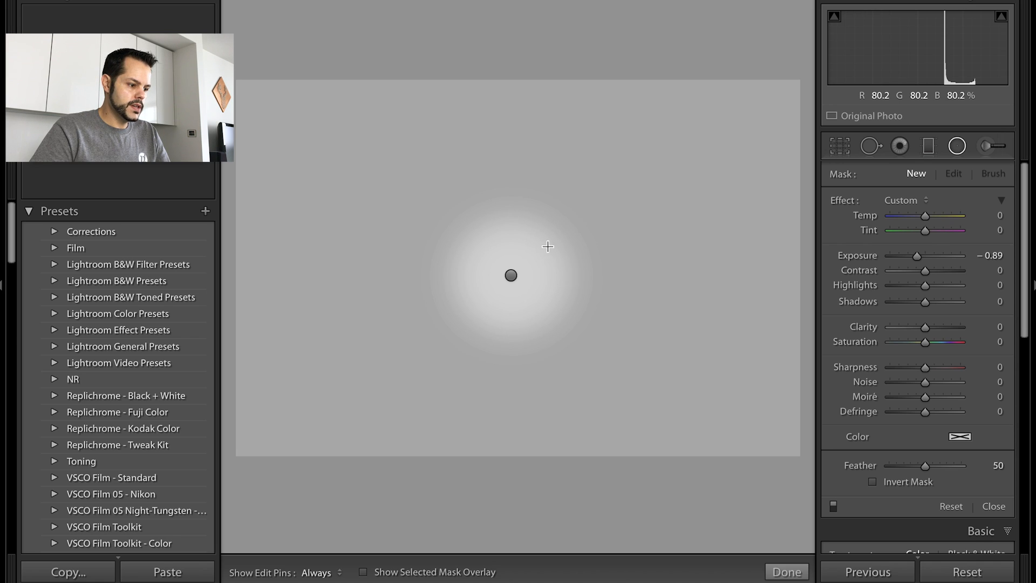
click(511, 276)
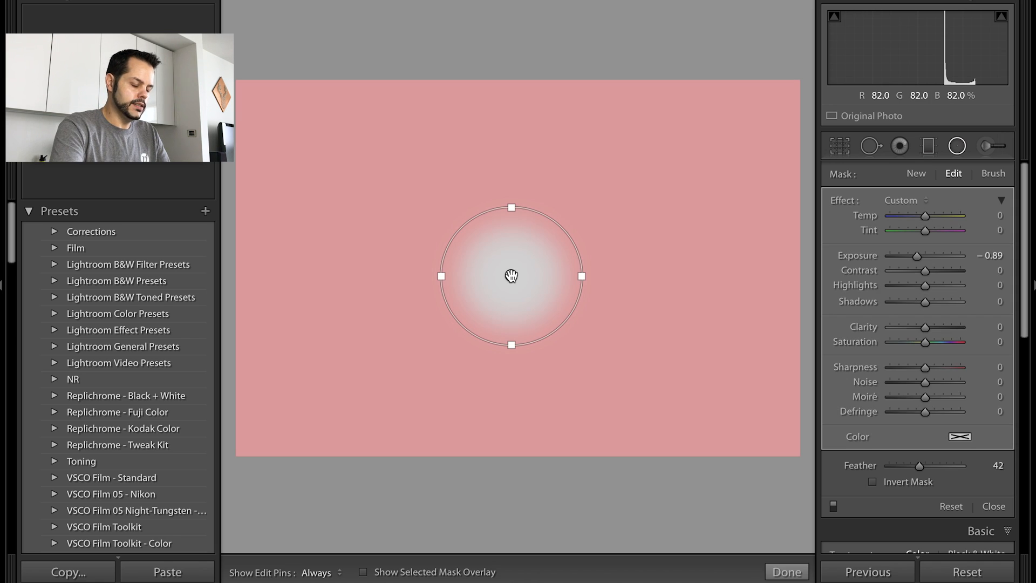
key(Delete)
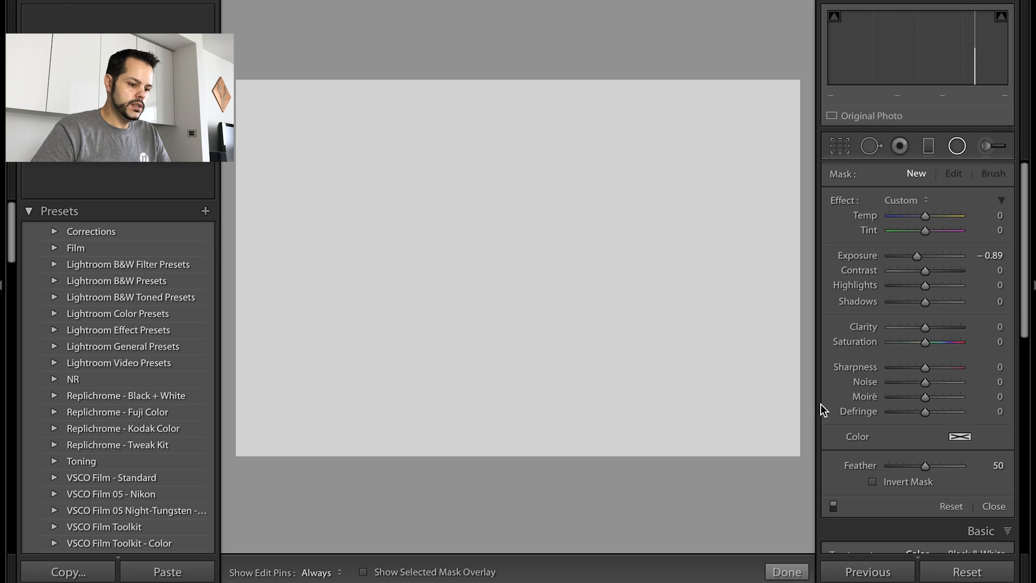
- Enable Invert Mask and draw a new radial filter in the upper middle of the image
click(872, 482)
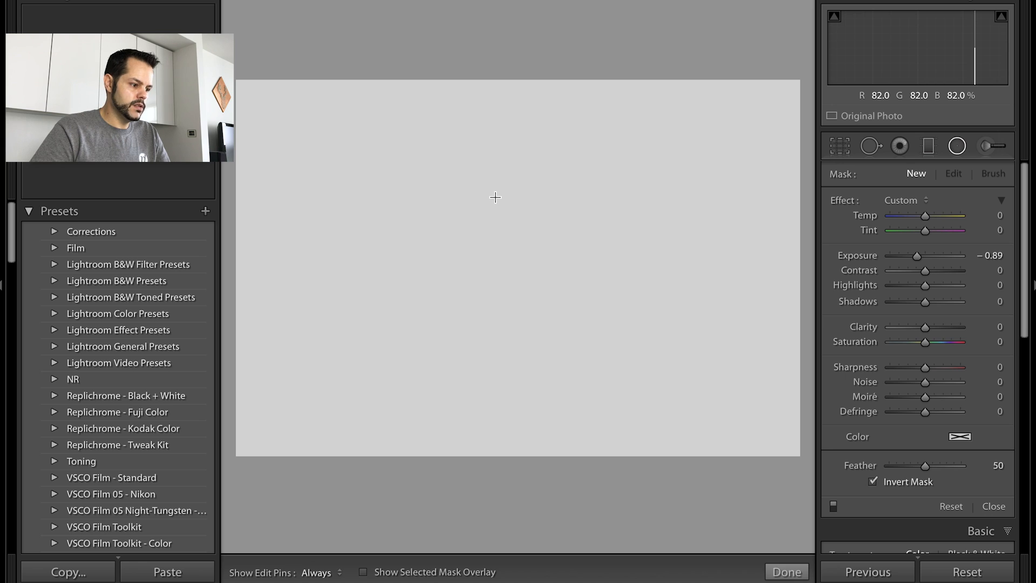
drag(489, 186, 572, 278)
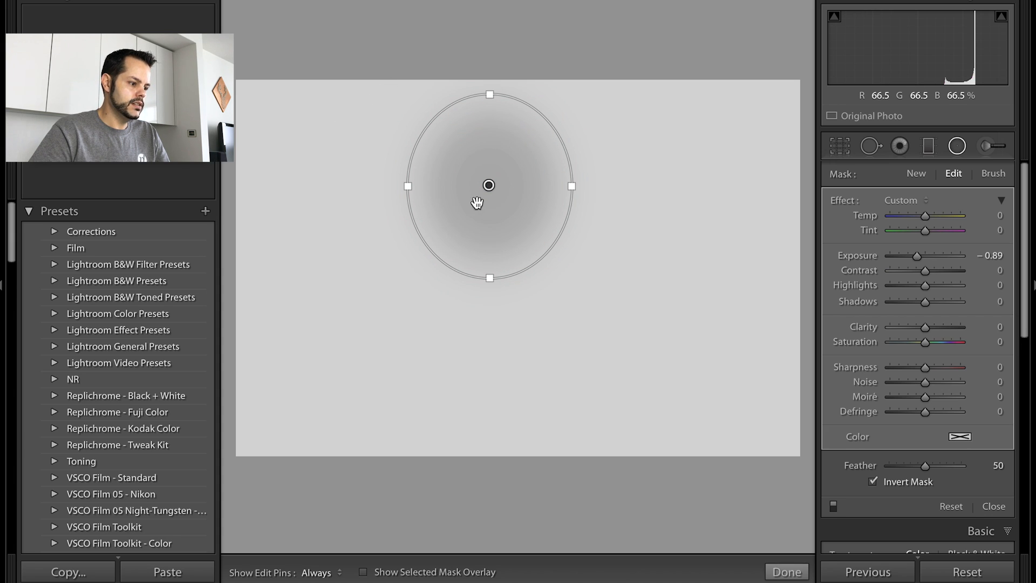
- Turn off Invert Mask on the grey image's radial filter so the exposure change applies outside the circle
mouse_move(489, 186)
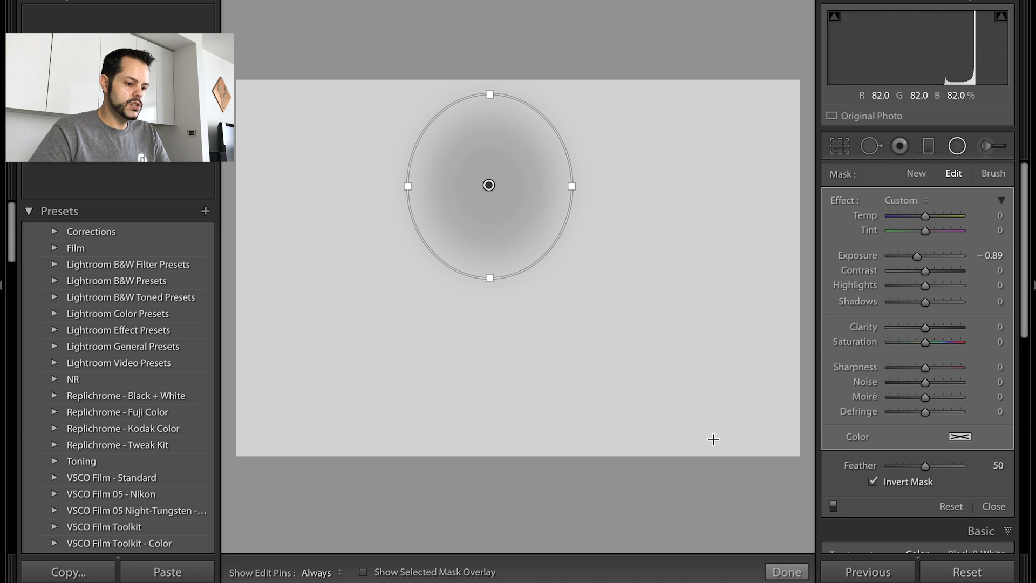
click(874, 484)
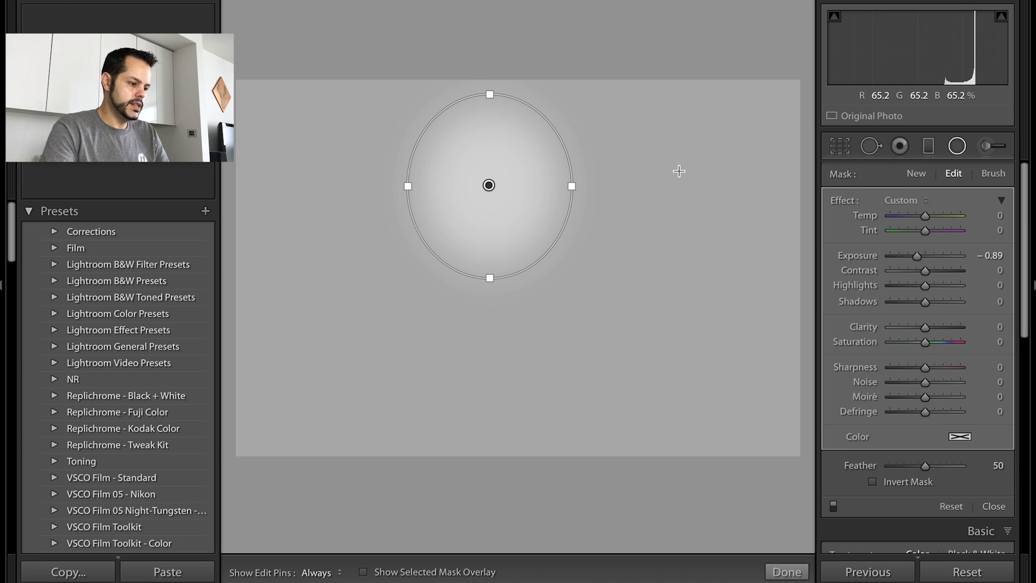
- Open the wedding photo for developing and draw a large radial filter around the couple with Invert Mask turned off
key(g)
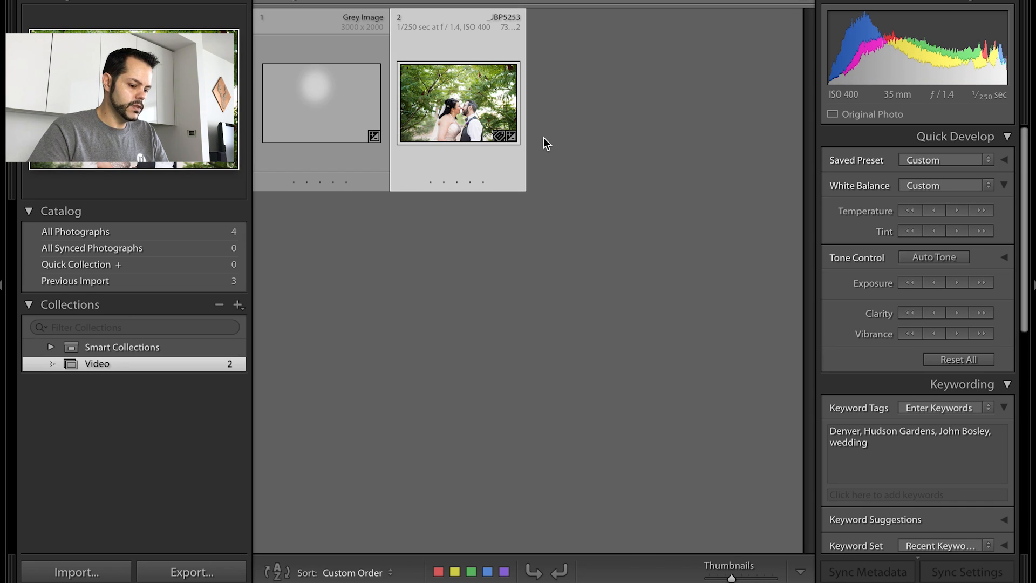
key(d)
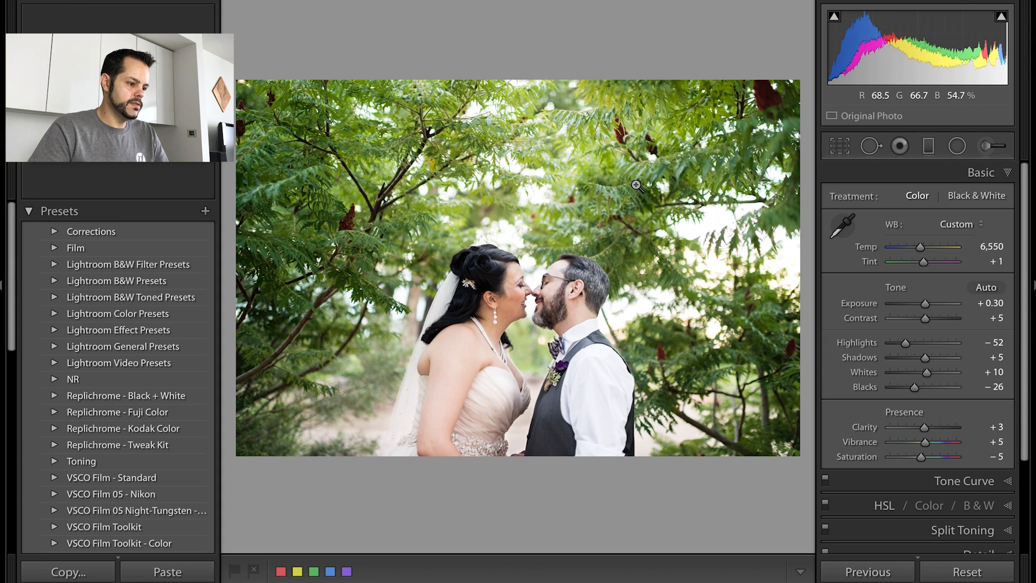
click(959, 146)
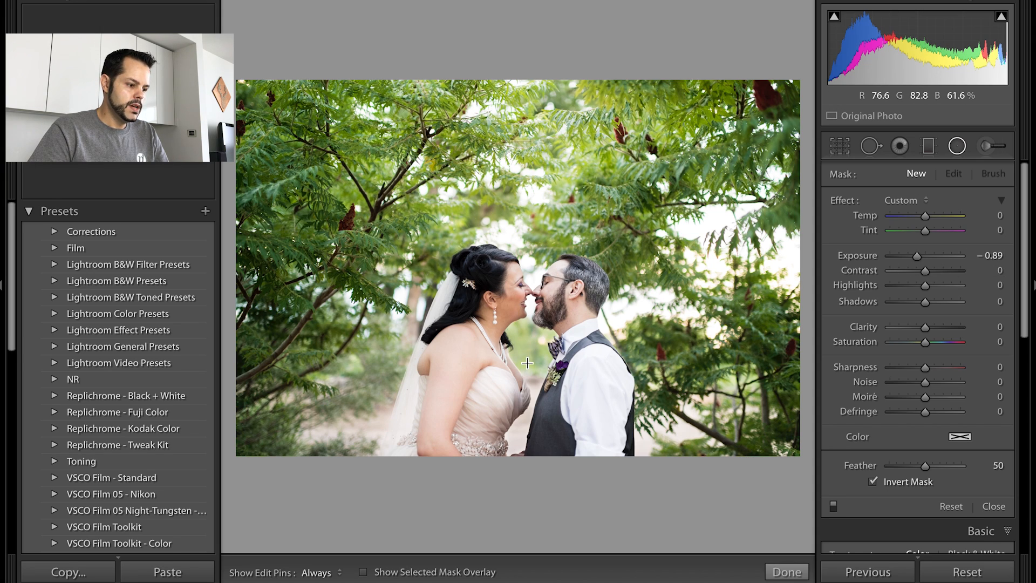
drag(526, 356, 675, 202)
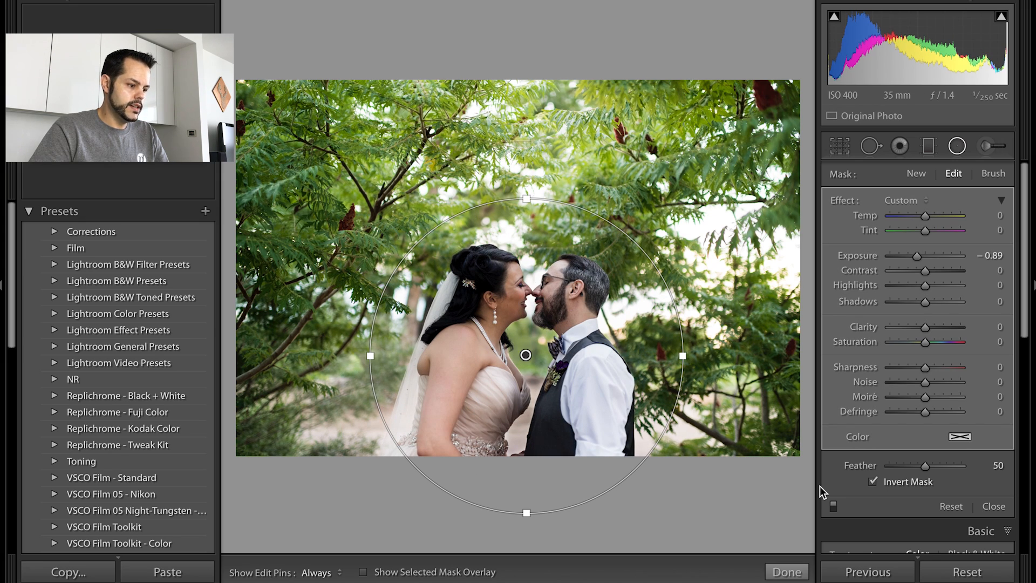
click(873, 482)
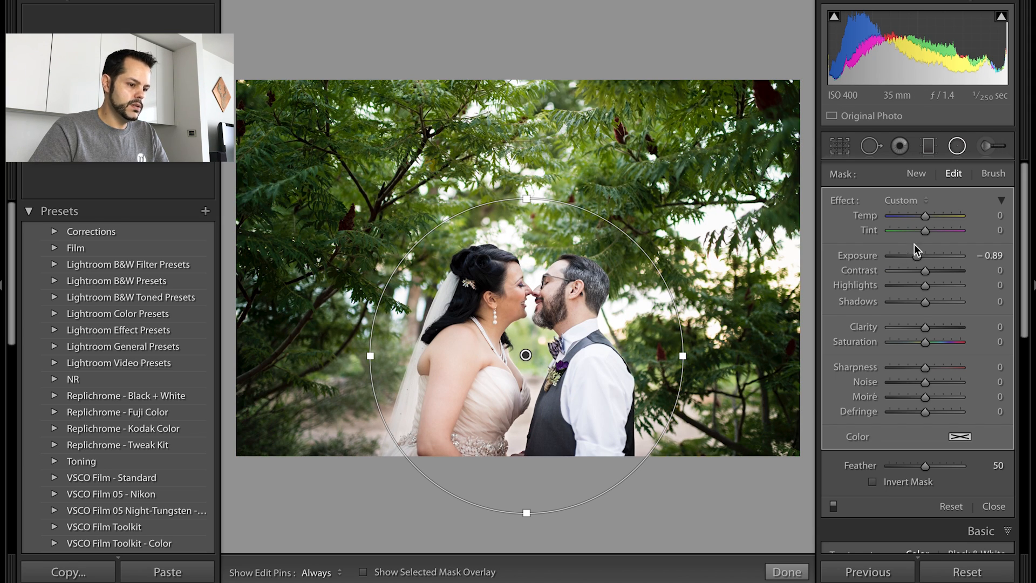
- Set the couple filter's Exposure to -0.50, fine-tune it to -0.46 and finish editing that filter
click(986, 257)
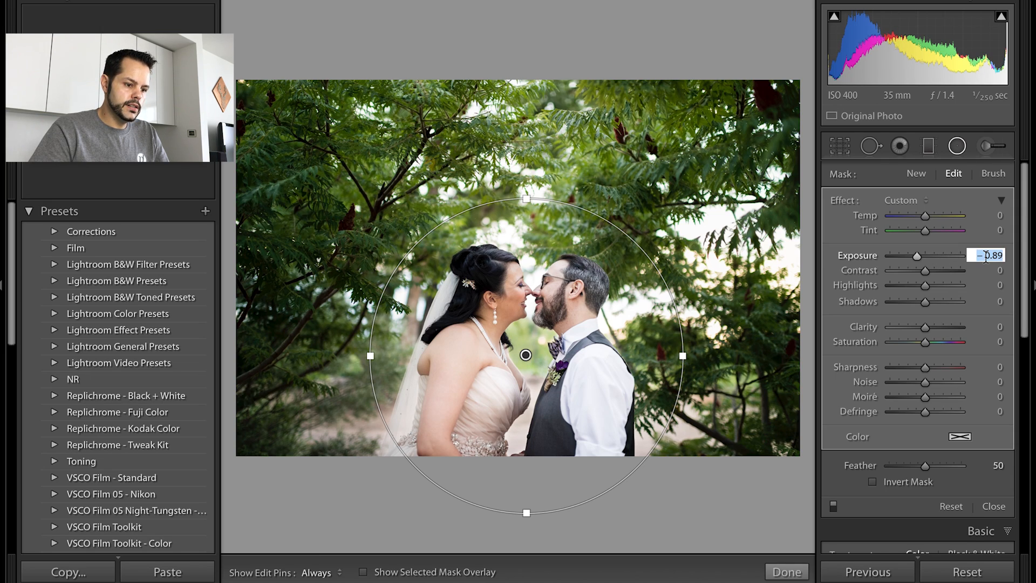
text(-.5)
key(Return)
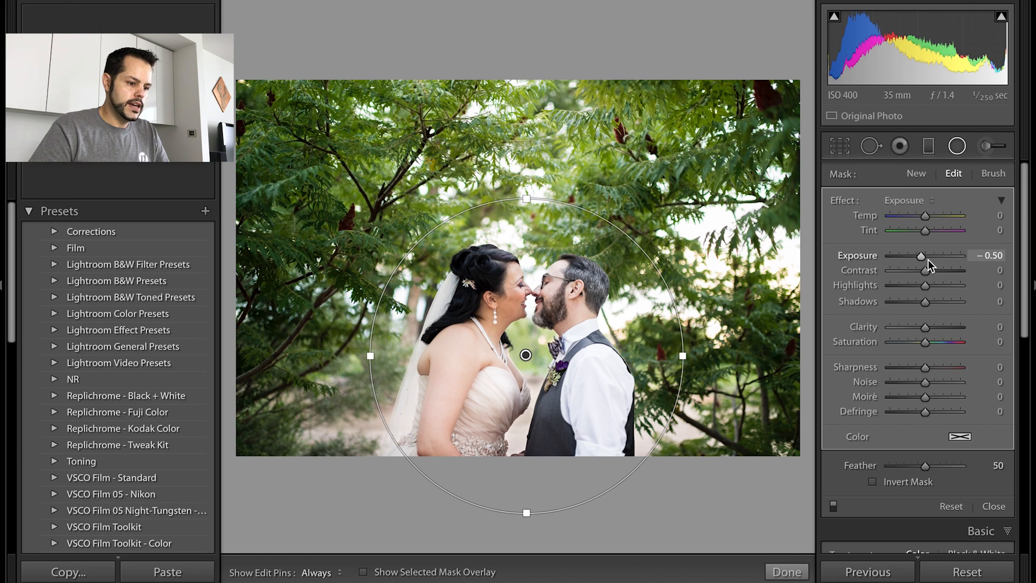
drag(921, 261, 922, 263)
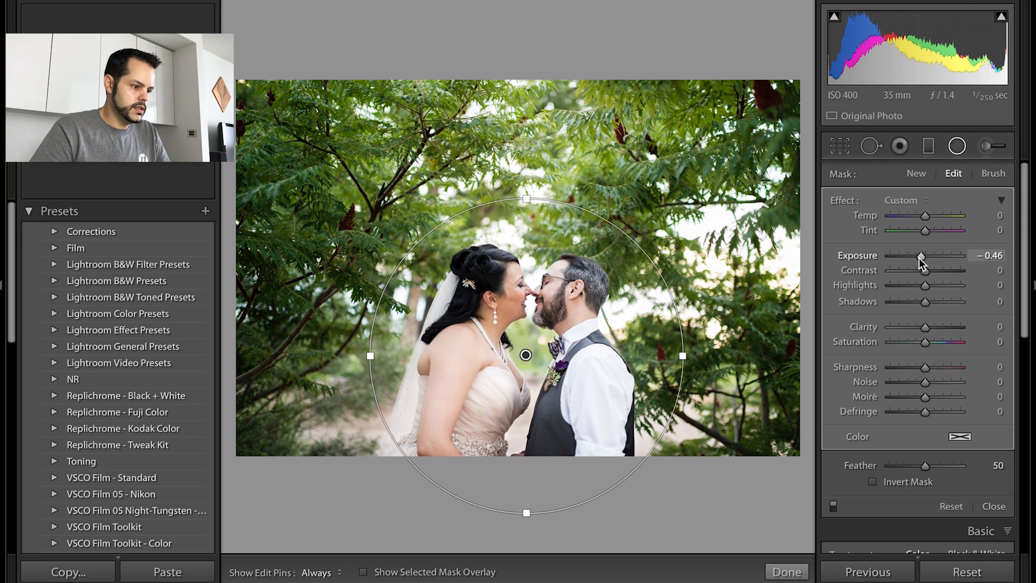
click(709, 168)
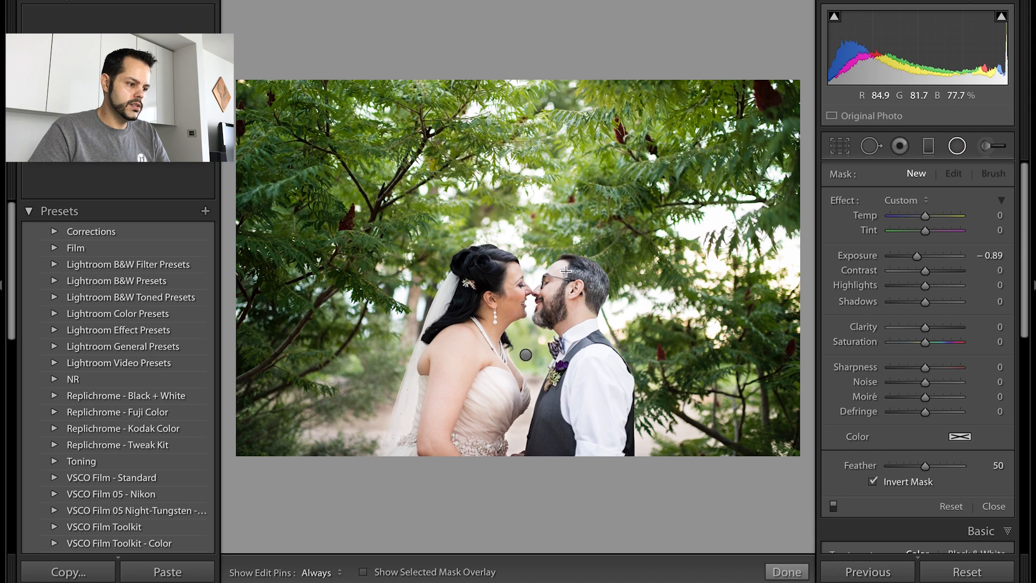
- Try an Exposure of 0.36 for the new mask and apply the Dodge (Lighten) effect preset instead
click(929, 257)
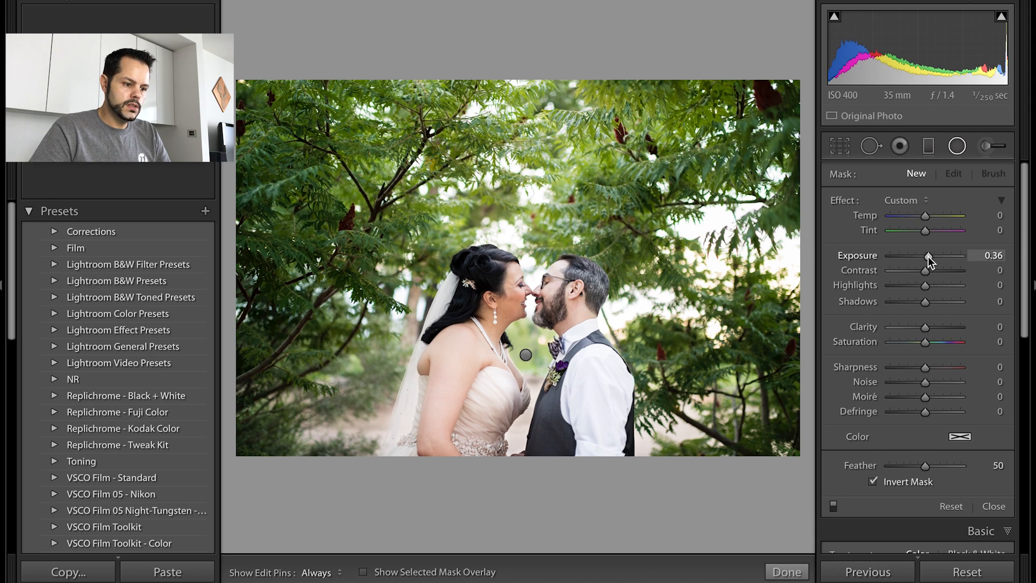
click(914, 201)
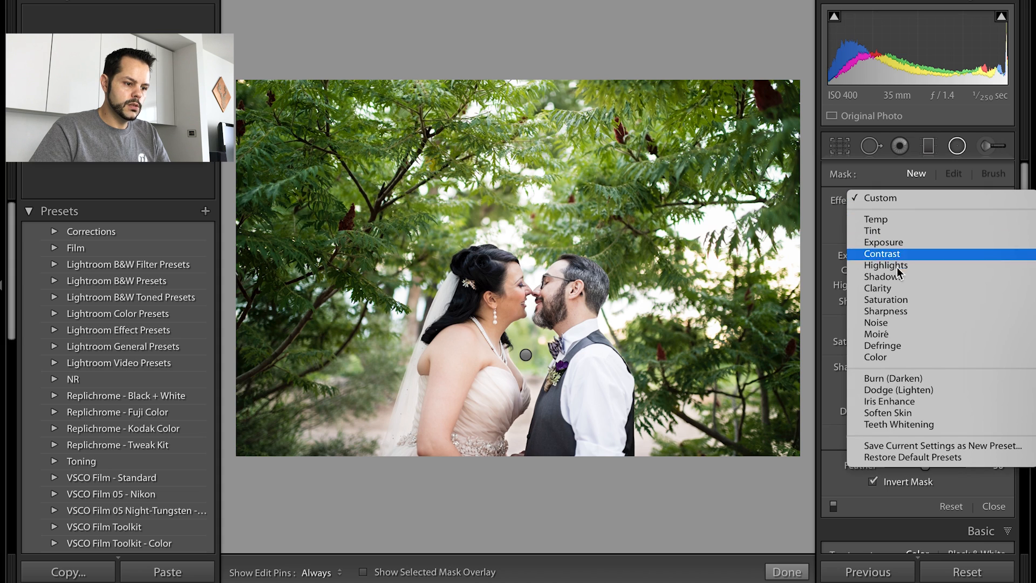
click(899, 391)
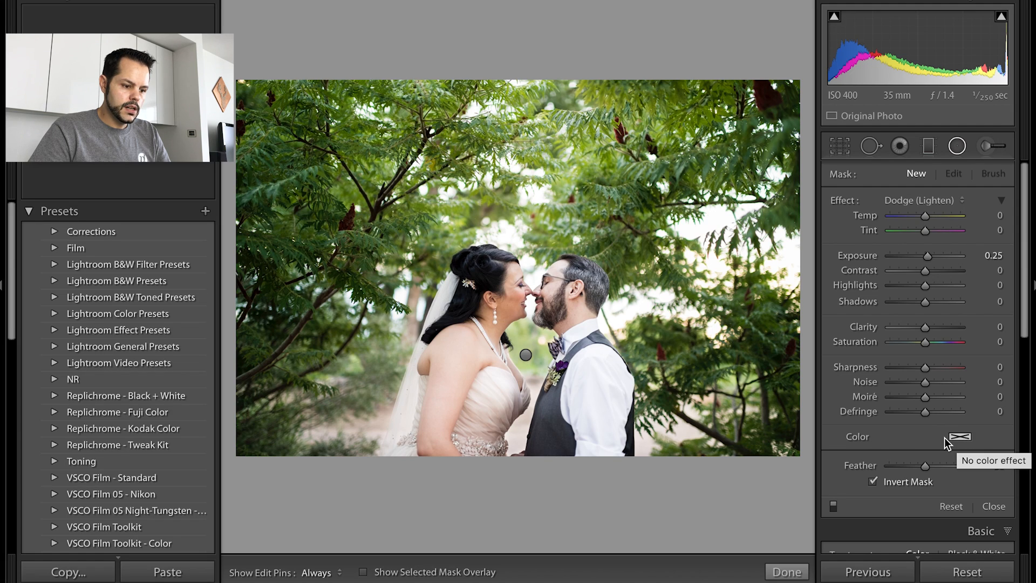
- Give the new mask's effect a pale yellow-green colour tint with hue 70 and 18% saturation
click(963, 438)
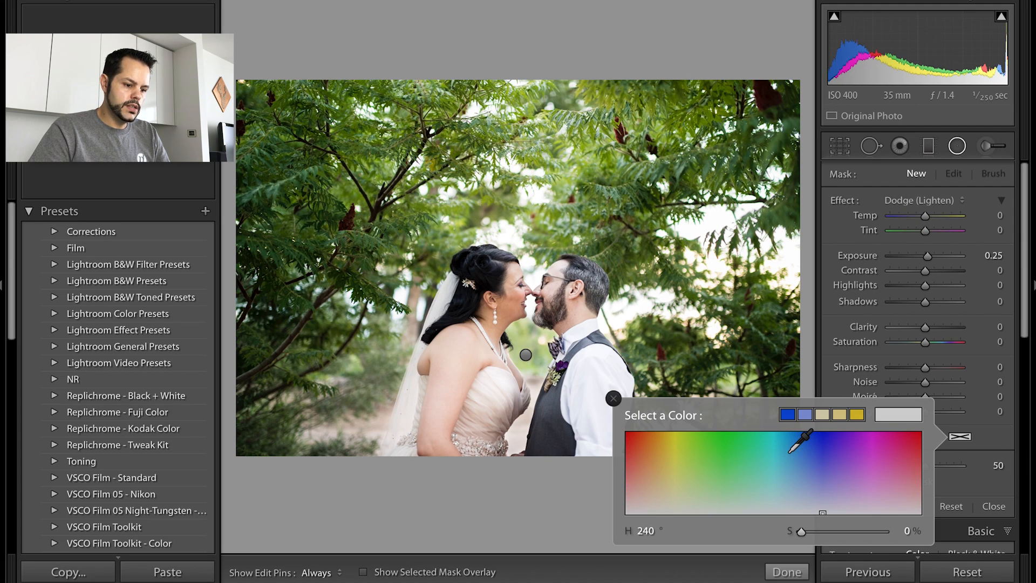
click(677, 494)
click(683, 499)
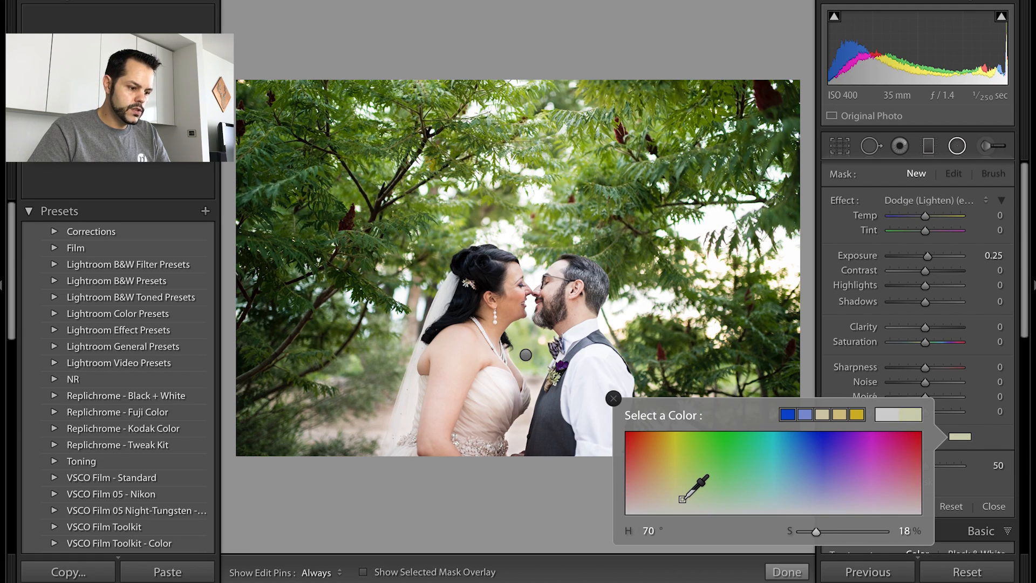
click(615, 402)
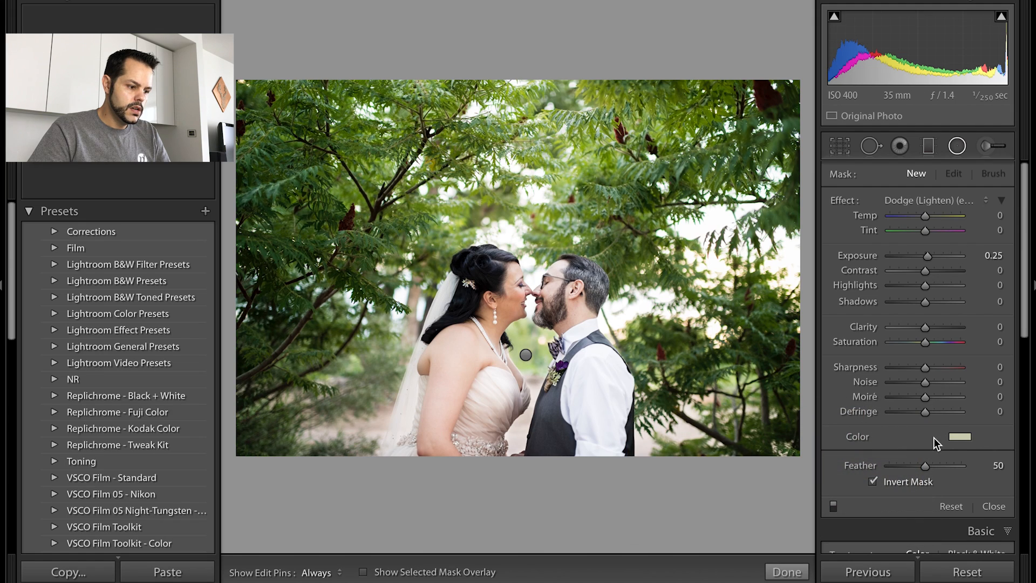
- Remove the effect's colour tint by reducing its saturation to 0%
click(960, 437)
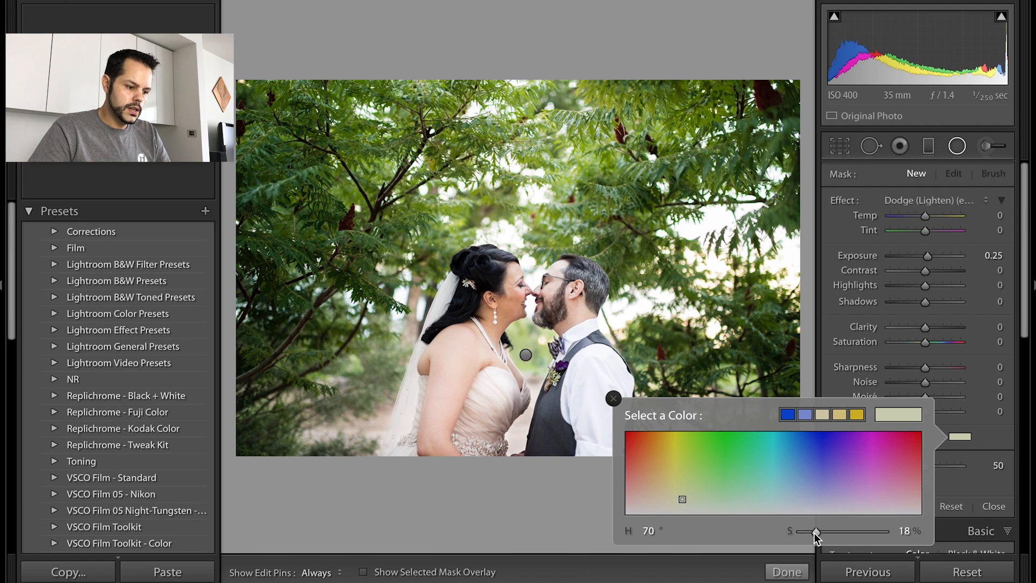
drag(814, 533, 717, 536)
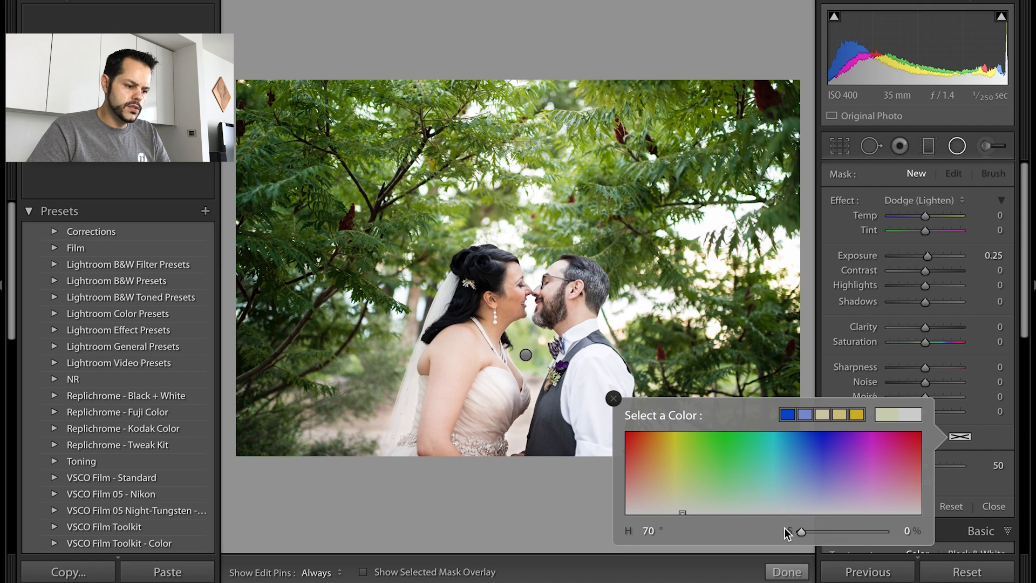
click(614, 399)
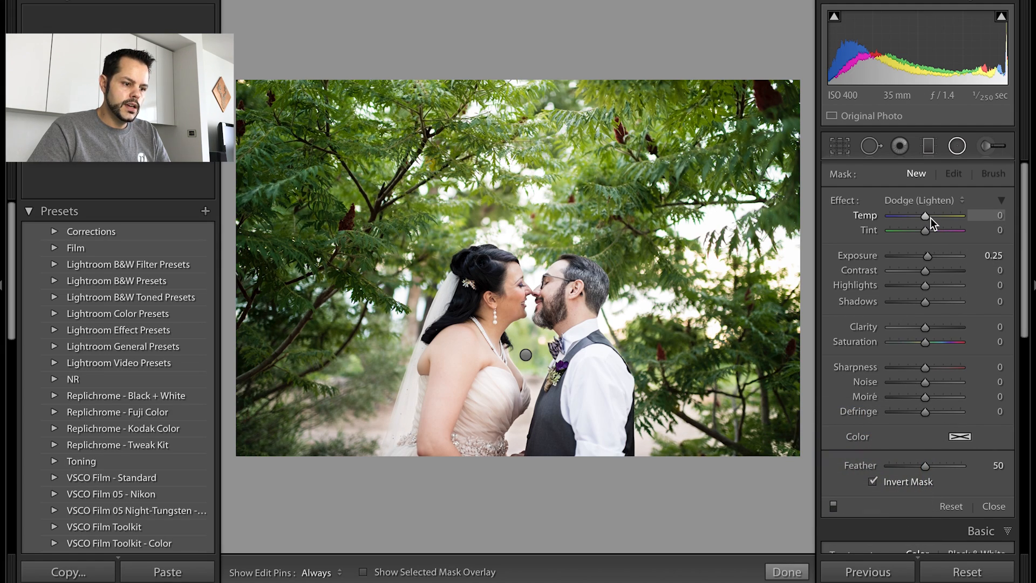
- Set Temp to 18 and draw an inverted radial filter in the trees above the couple, enlarging it in height and width
drag(926, 217, 932, 217)
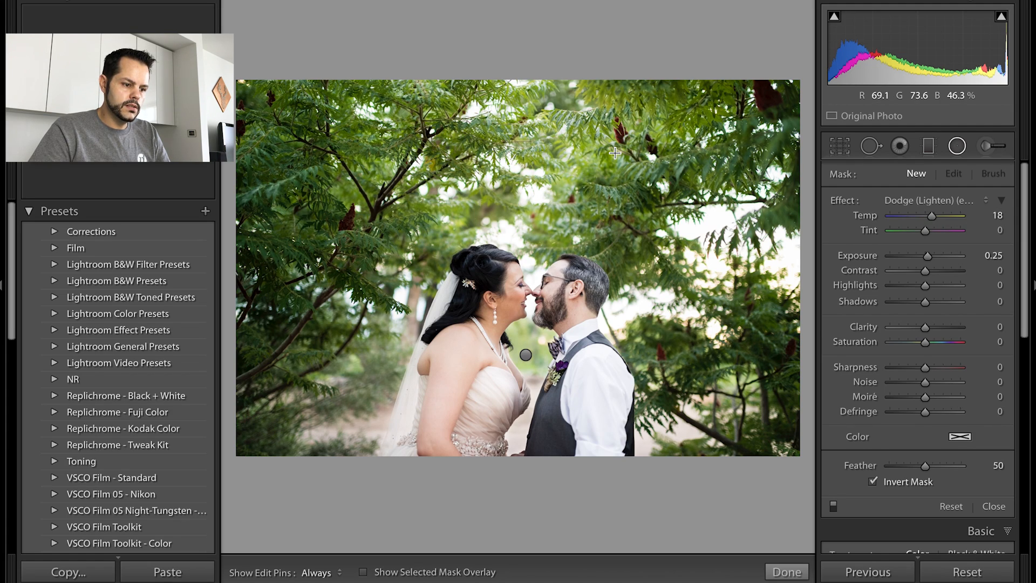
drag(529, 177, 593, 98)
click(873, 481)
drag(529, 99, 528, 49)
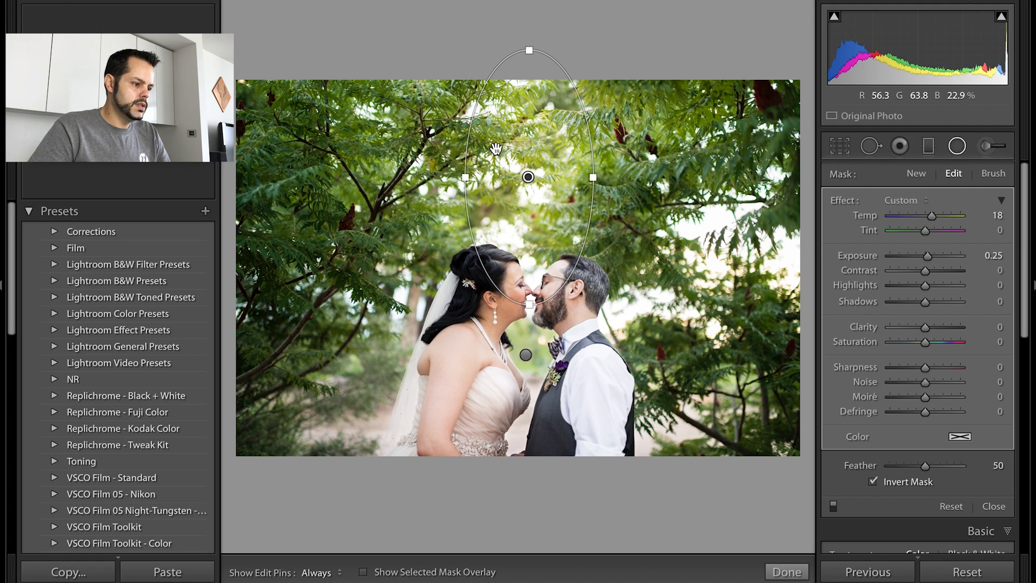
drag(465, 177, 430, 174)
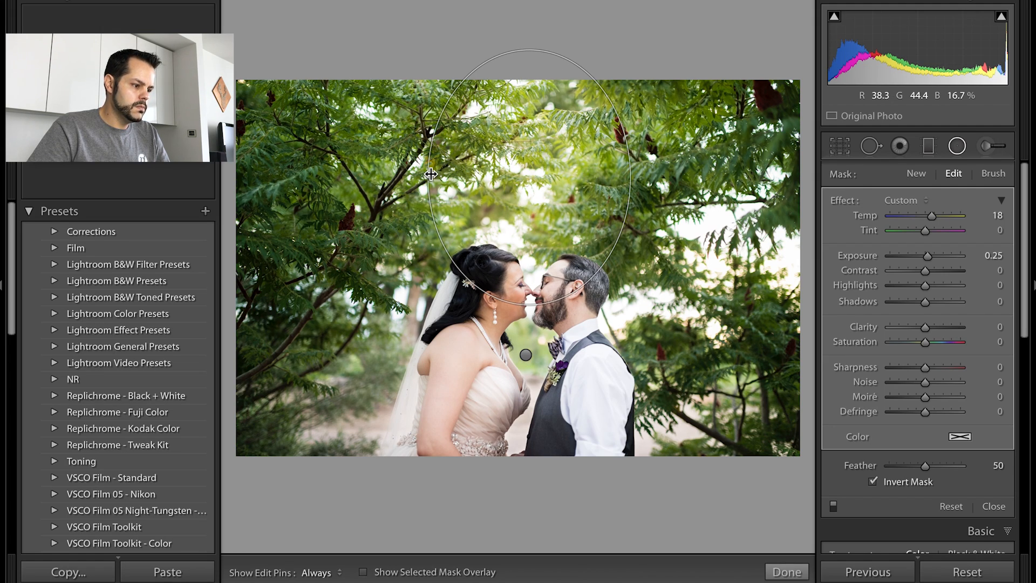
- Switch the radial filters off and on to compare the photo before and after
click(834, 505)
click(834, 507)
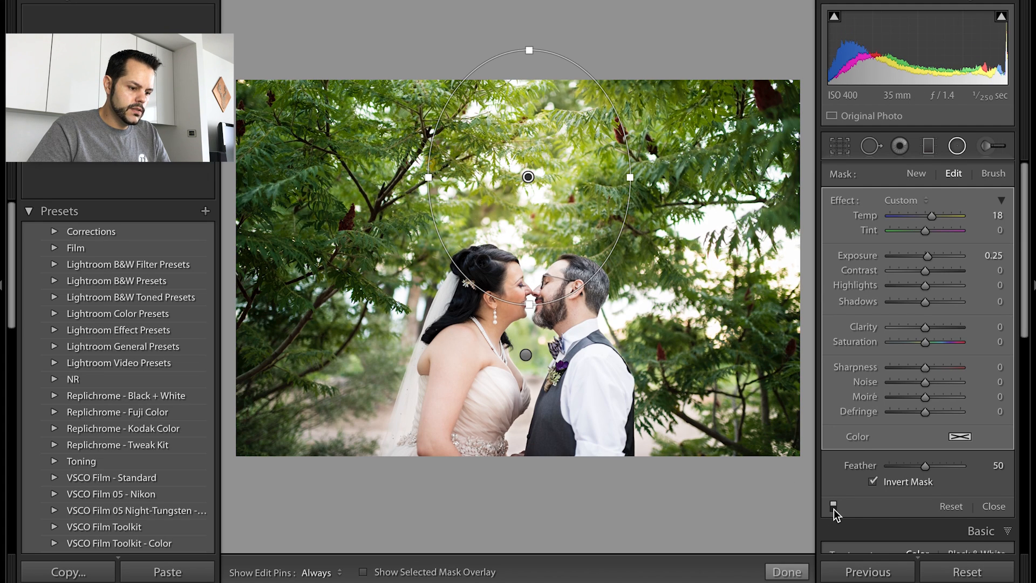
- Delete the upper radial filter and undo the deletion
click(596, 177)
click(528, 176)
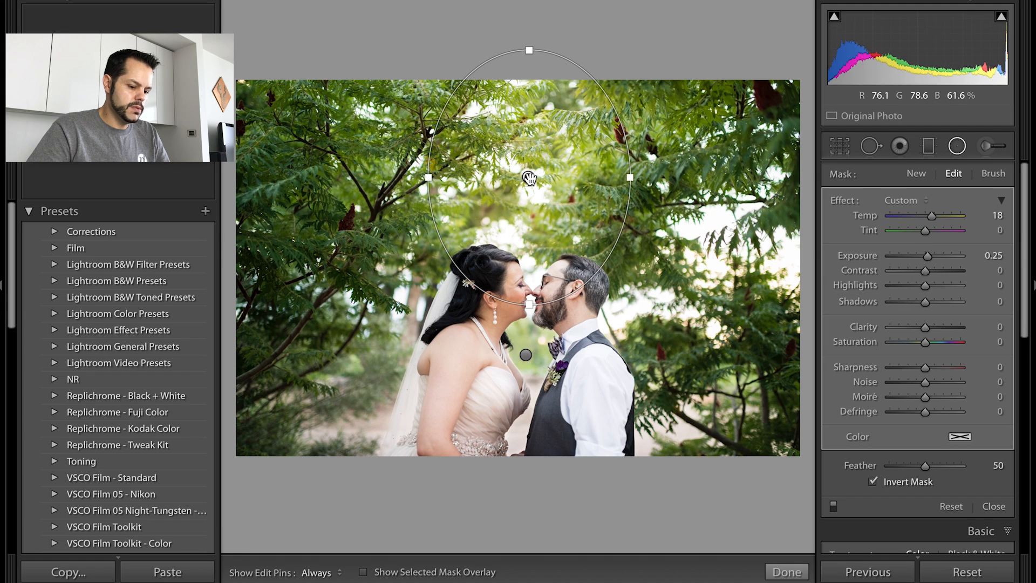
key(Delete)
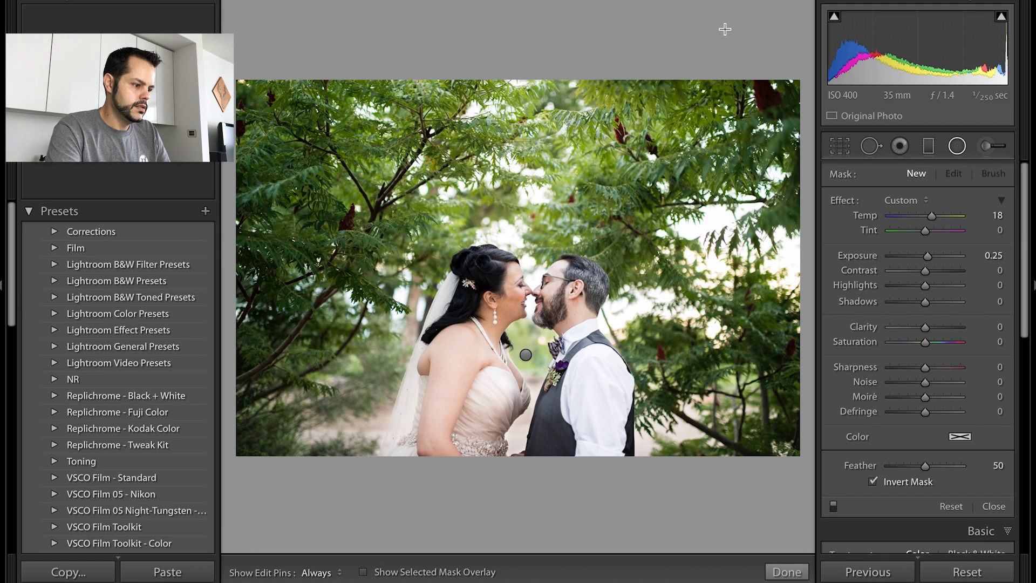
key(ctrl+z)
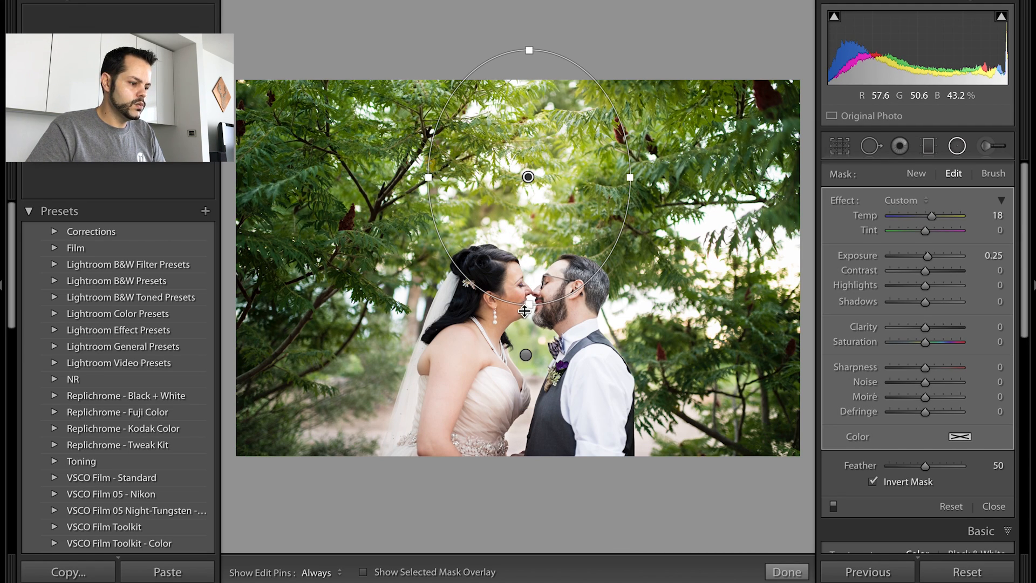
- Reduce the upper radial filter's height slightly, set its Exposure to 0.15 and finish editing it
drag(529, 293, 529, 272)
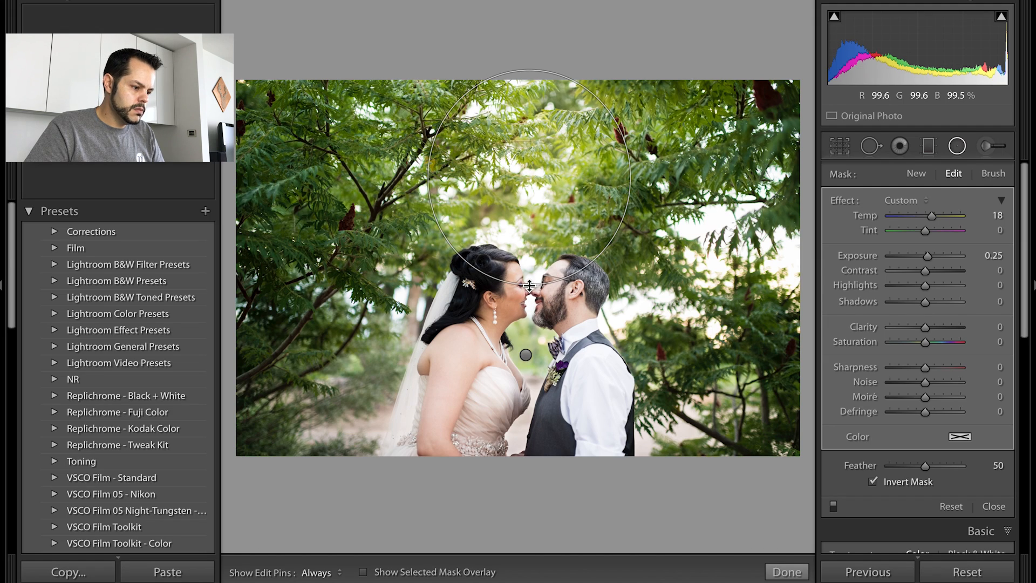
click(638, 178)
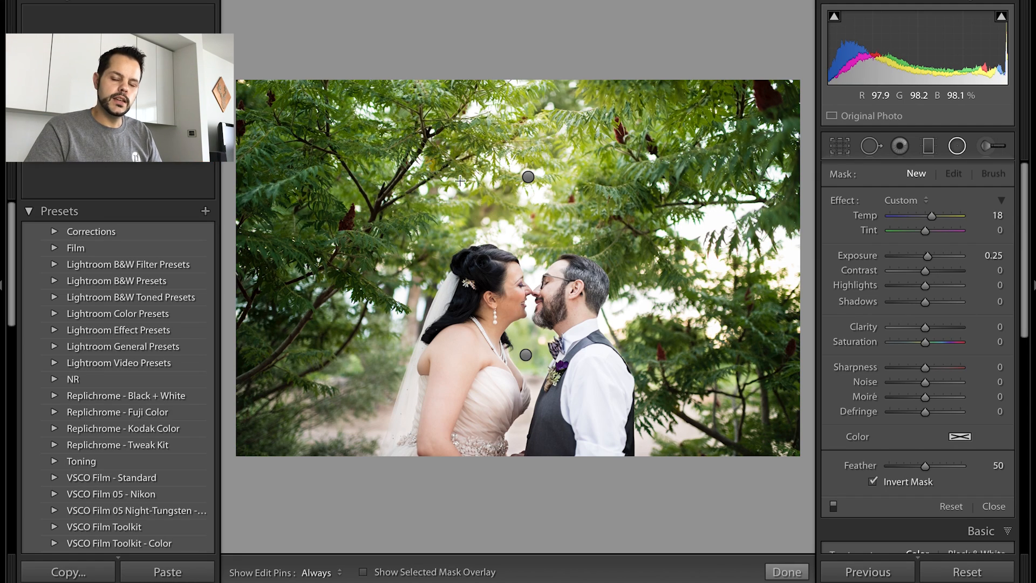
click(529, 176)
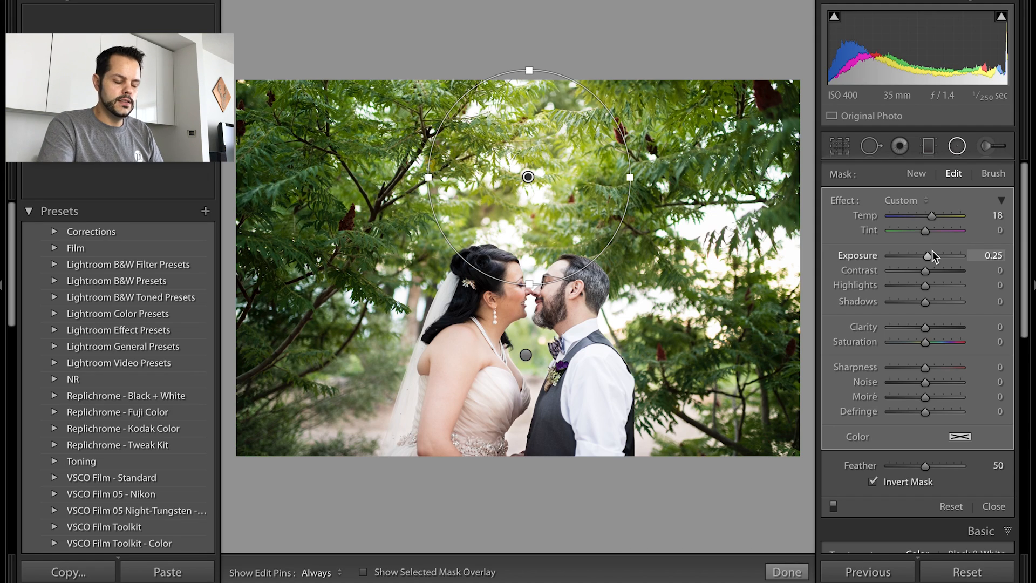
key(Up)
key(Up)
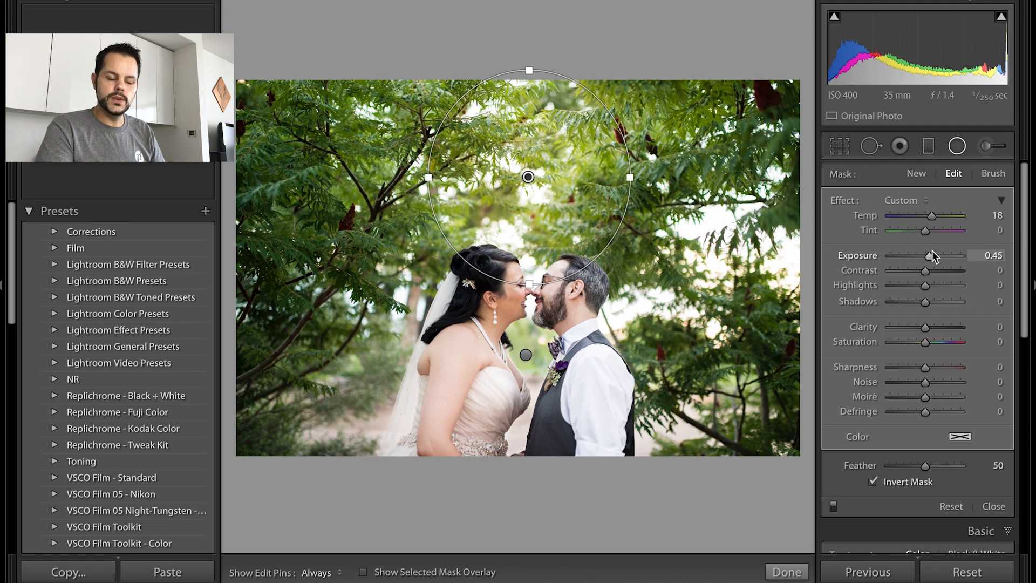
key(Down)
key(Down)
key(Down)
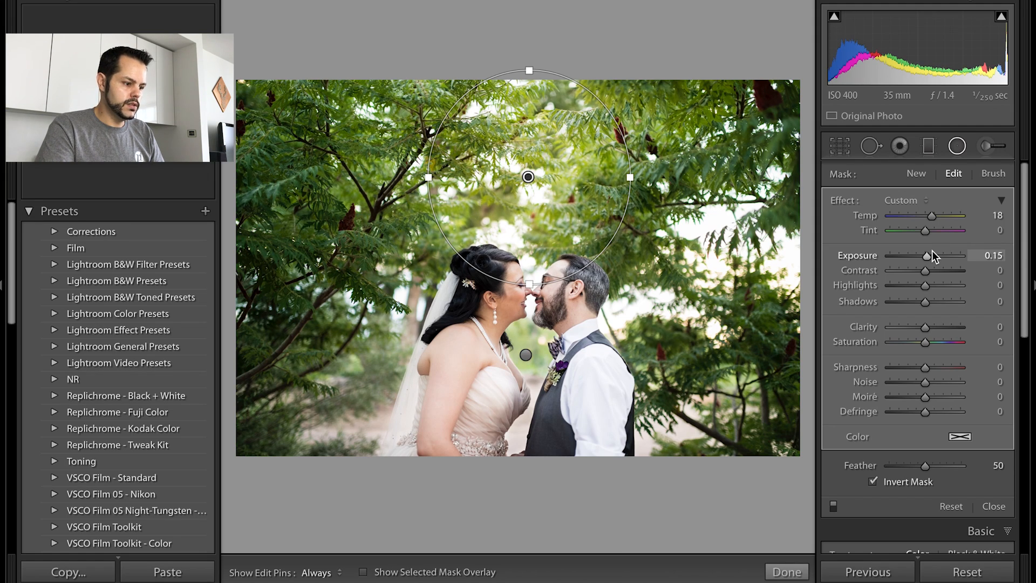
key(Down)
key(Up)
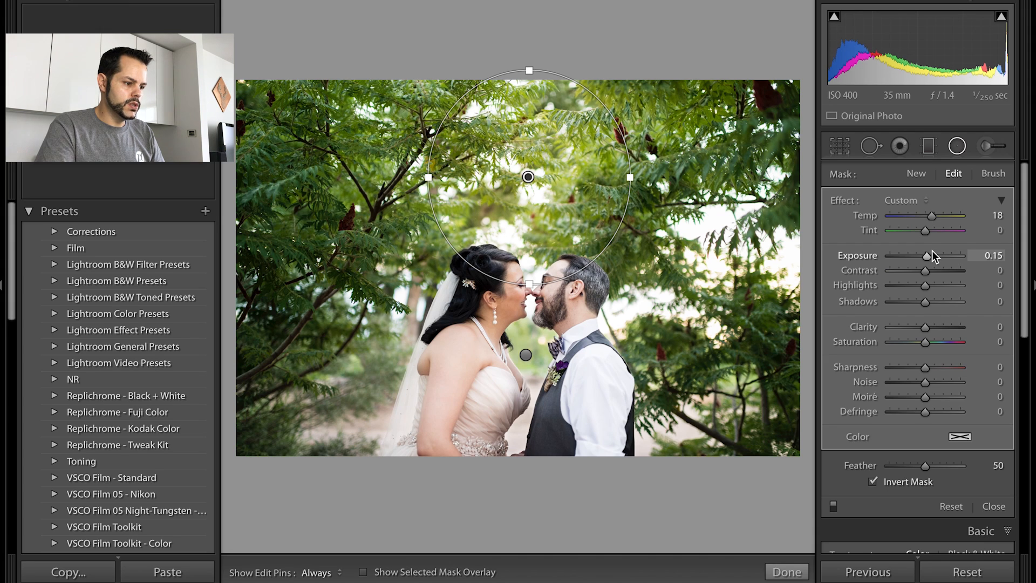
key(Return)
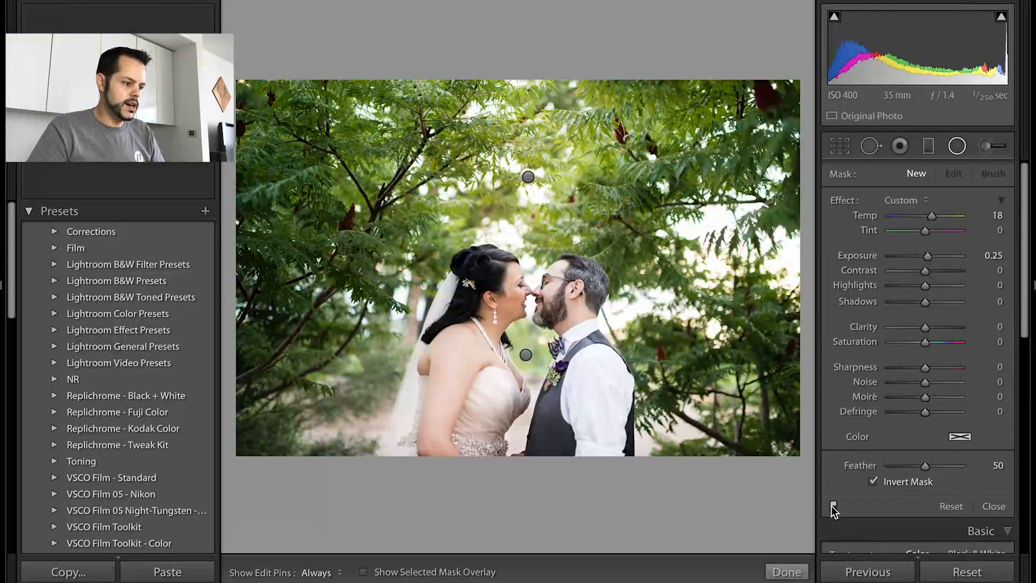
- Toggle the visibility of both radial filters to review their combined effect on the photo
click(833, 506)
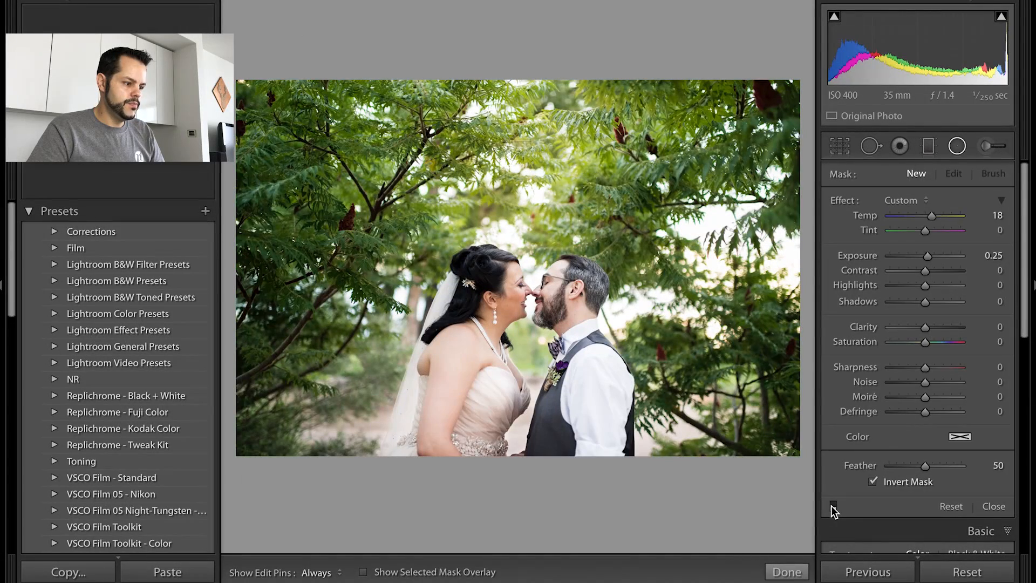
- Turn the radial filters back on and open the upper filter's mask for brush editing with its overlay shown
click(833, 506)
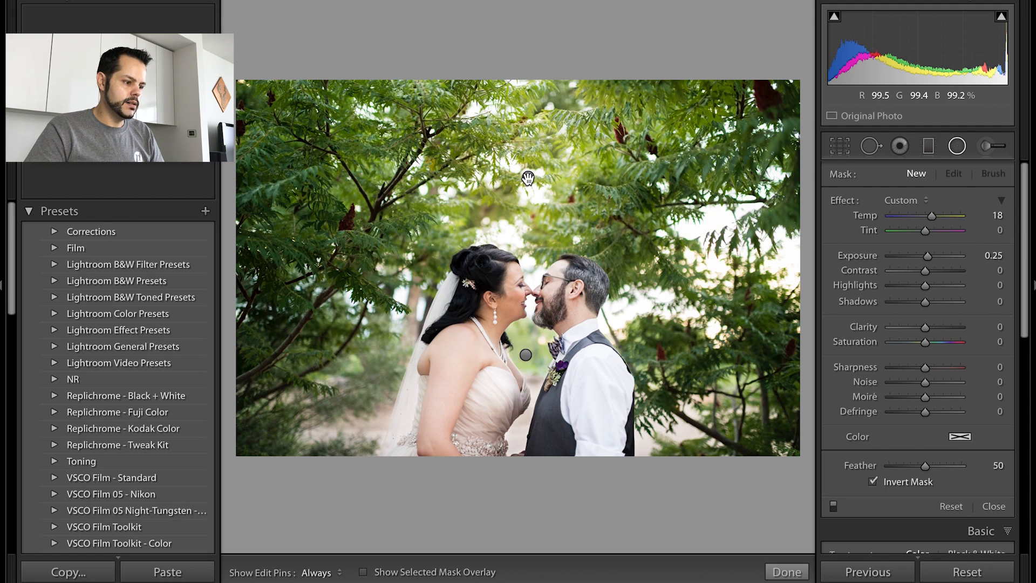
click(529, 178)
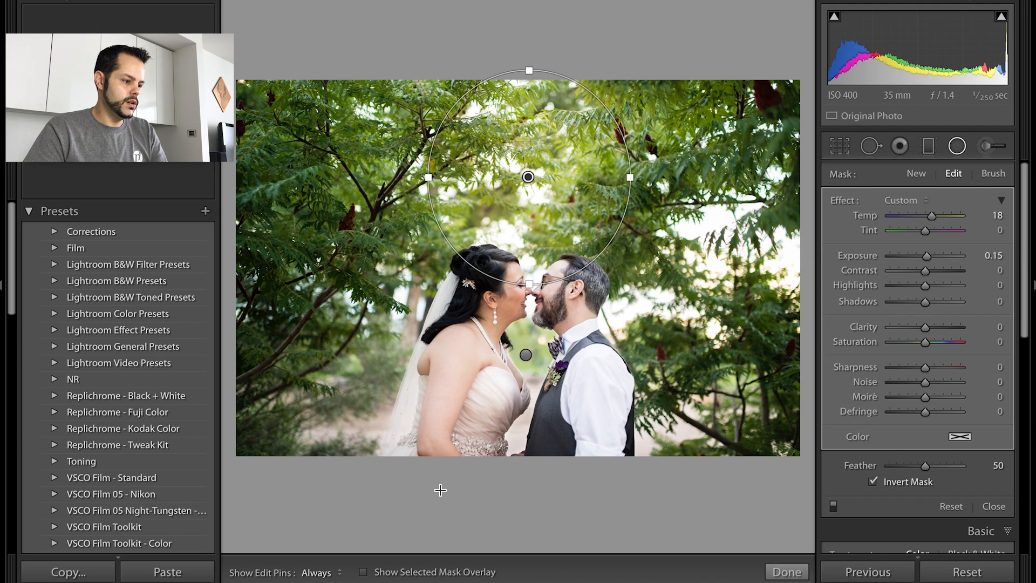
key(o)
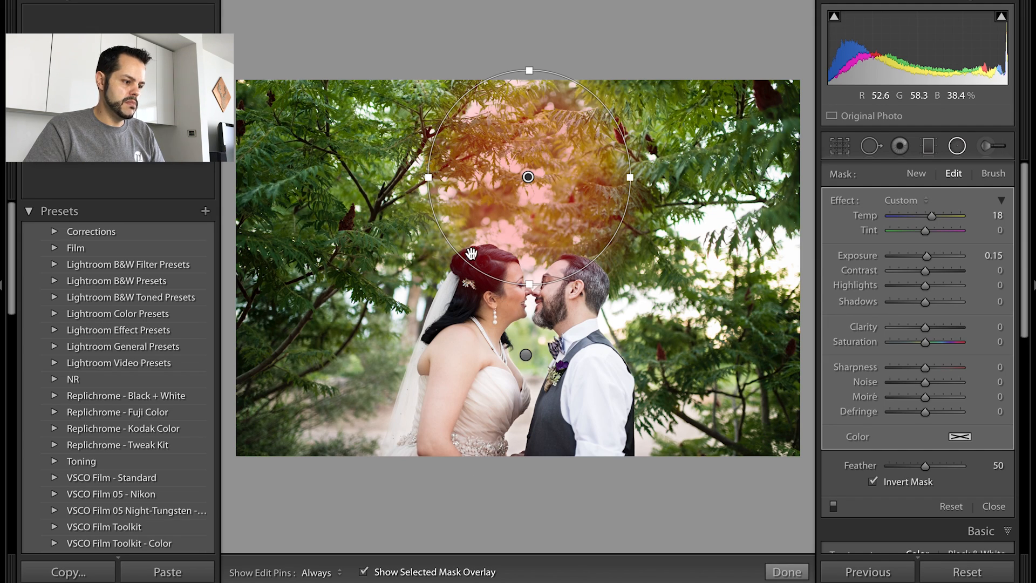
click(995, 175)
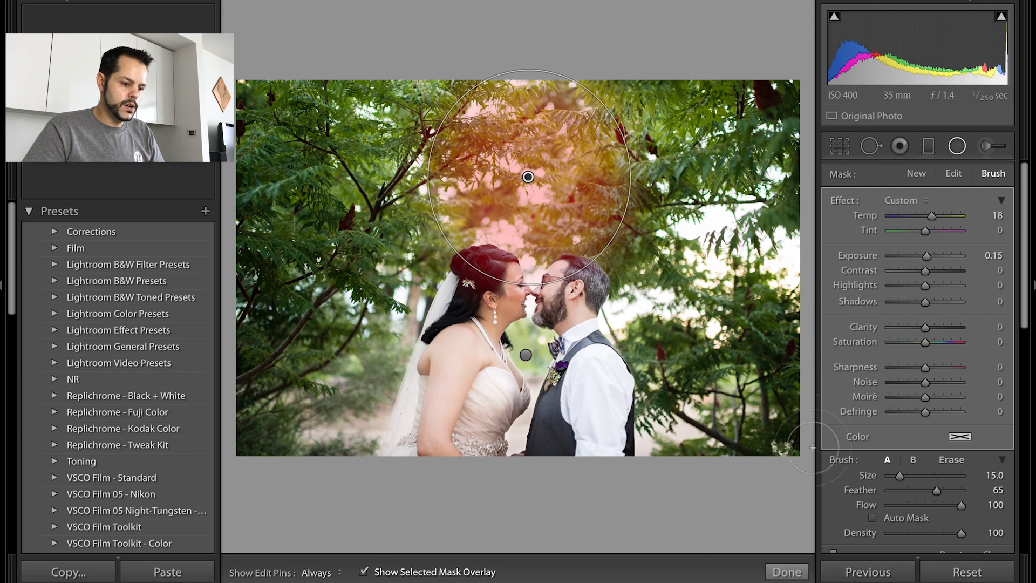
- Try brushing the bright gap in the trees beside the groom into the upper filter's mask, and undo the stroke
key(h)
mouse_move(714, 238)
mouse_down()
mouse_move(728, 271)
mouse_move(735, 237)
mouse_move(743, 273)
mouse_move(740, 213)
mouse_move(750, 261)
mouse_up()
key(h)
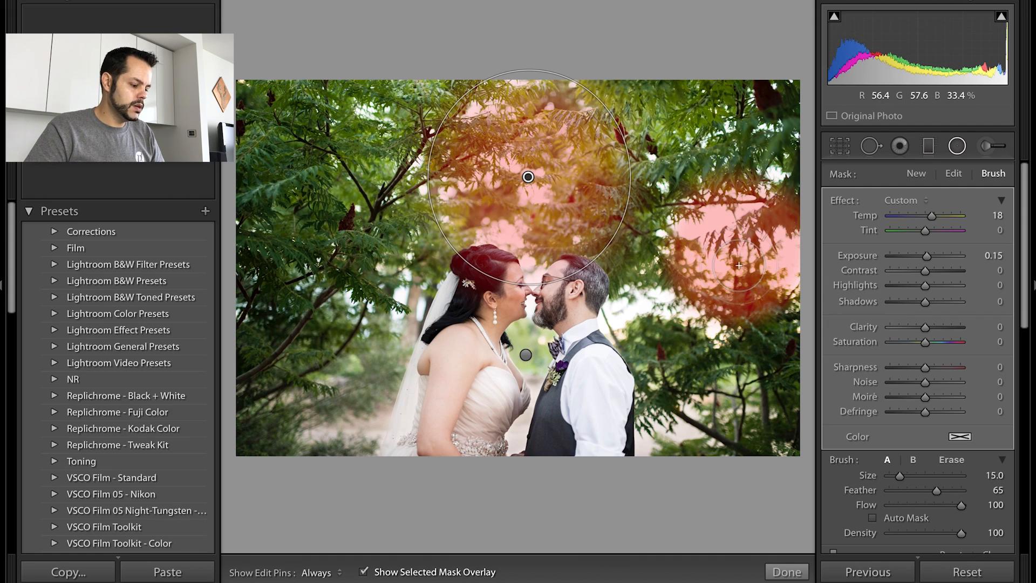
key(ctrl+z)
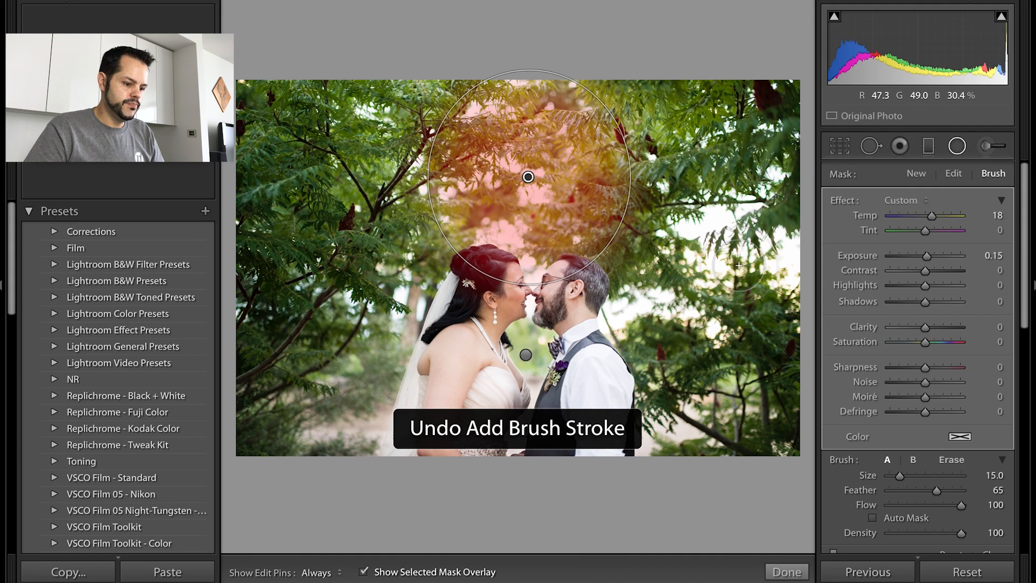
- Erase the upper radial filter's mask from the couple's heads with an erase brush of size 6.0 and feather 100
click(956, 464)
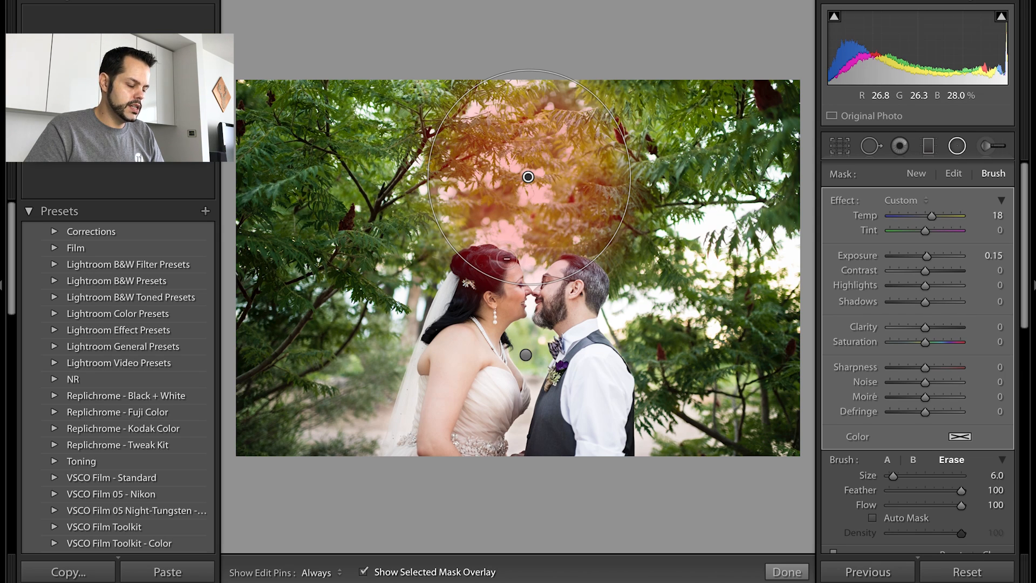
key(h)
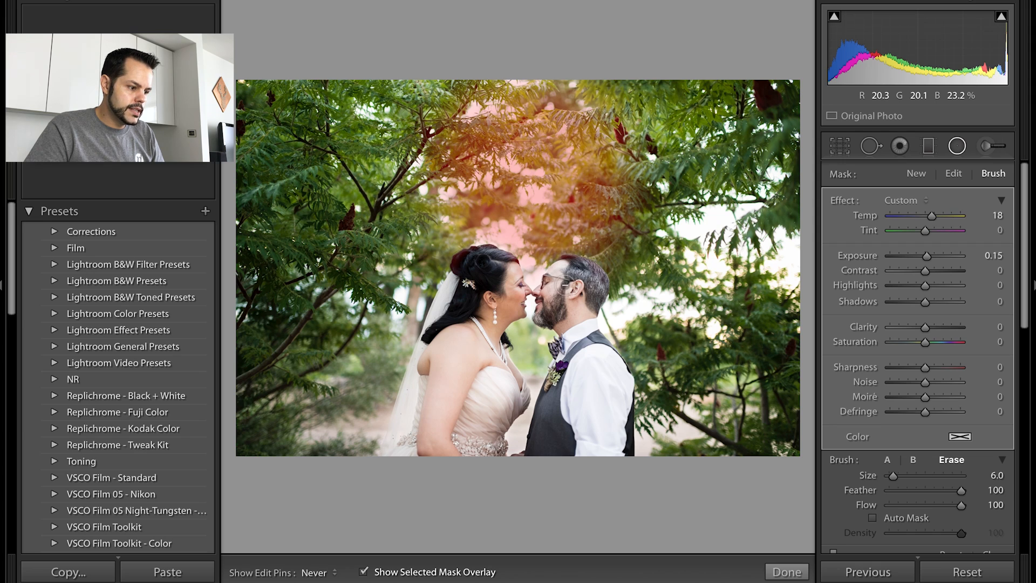
key(h)
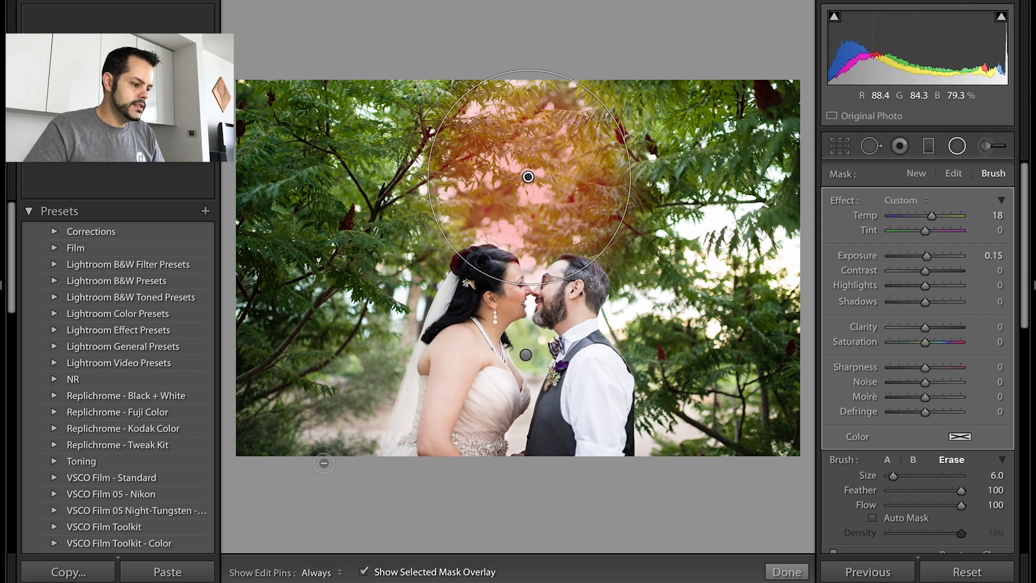
- Toggle the mask overlay and edit pins to review the upper radial filter's erased mask, leaving the overlay hidden
click(365, 573)
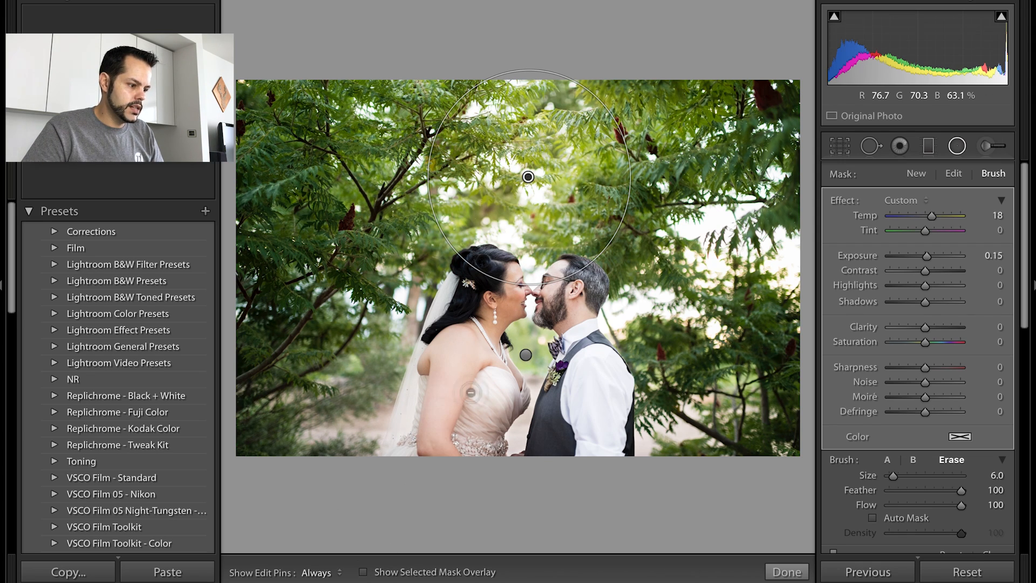
key(h)
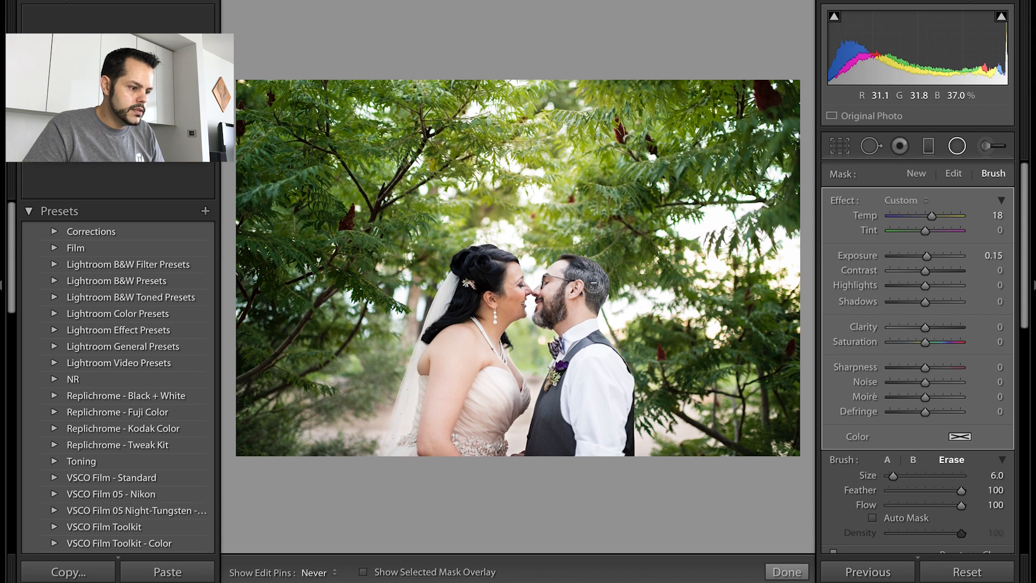
click(364, 571)
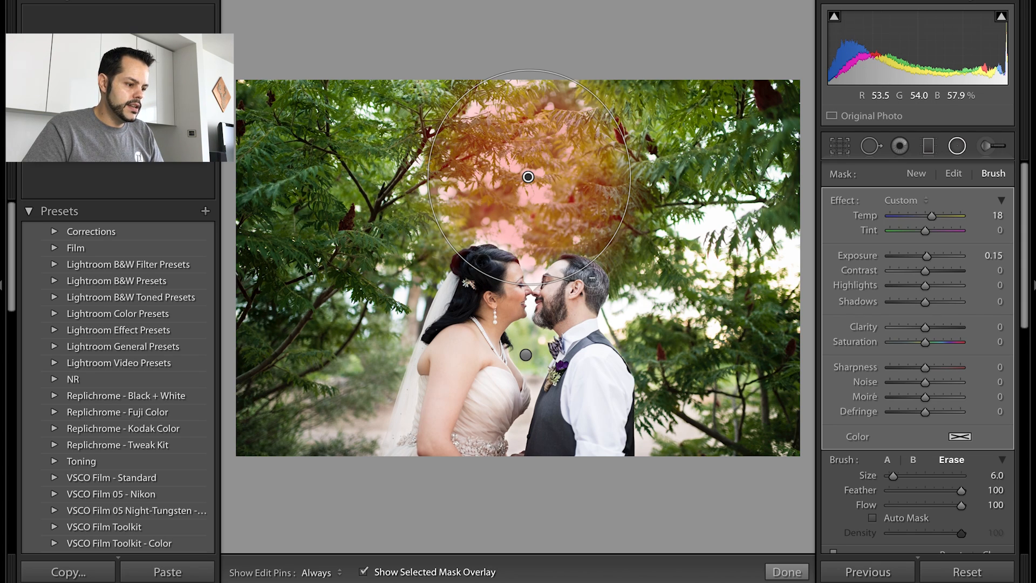
key(o)
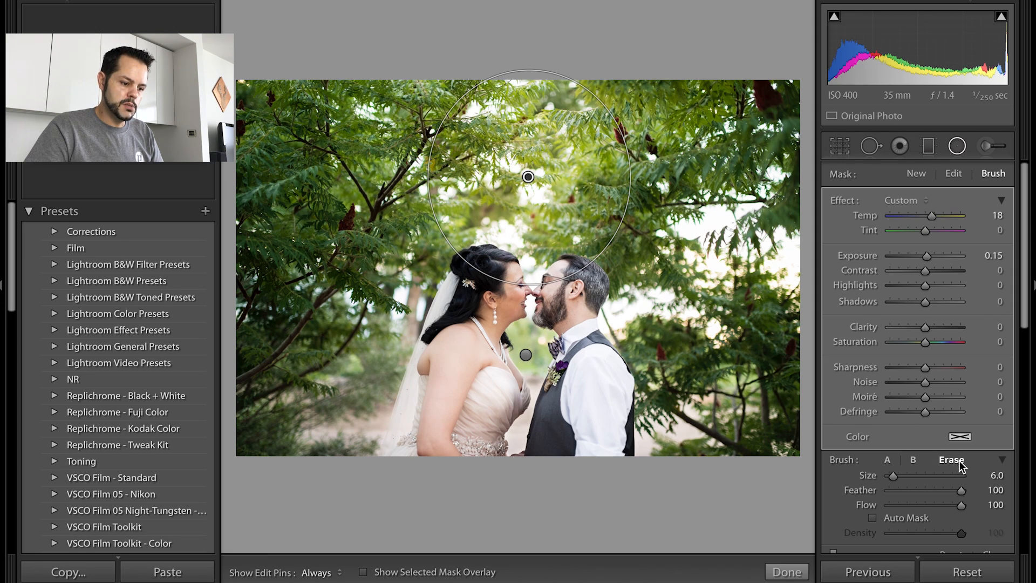
key(shift+t)
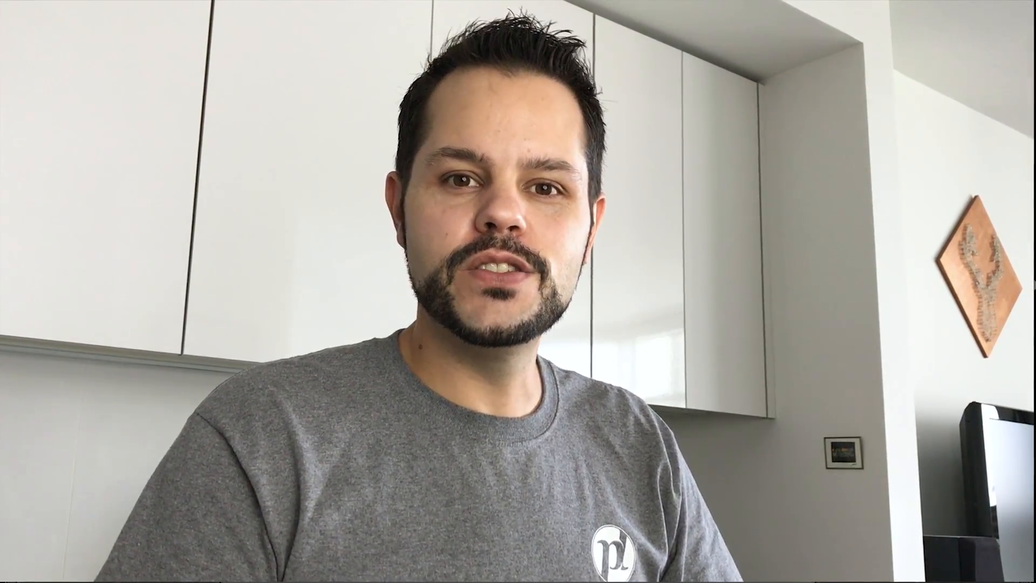